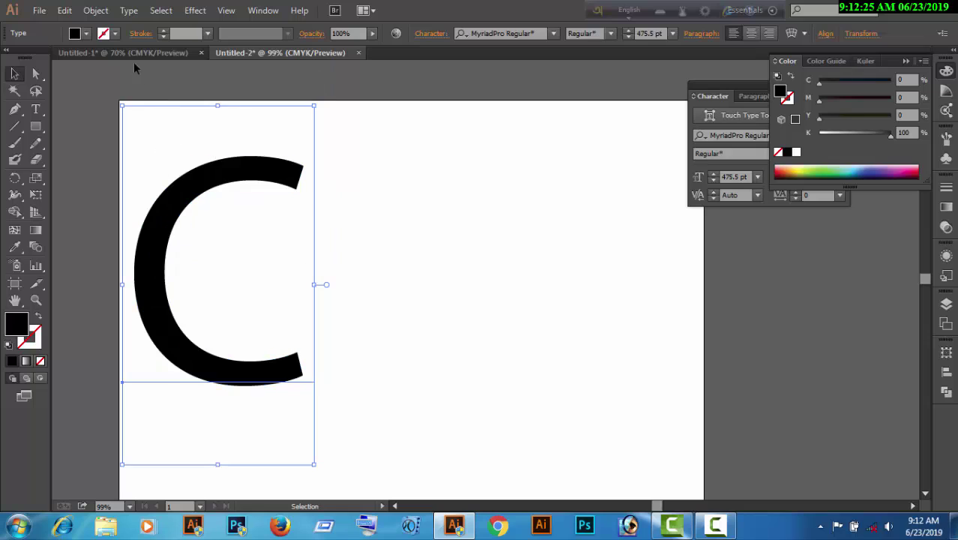
Step: Add a letter H as separate text, enlarge it to about 465 pt and place it beside the C on the same baseline
click(437, 230)
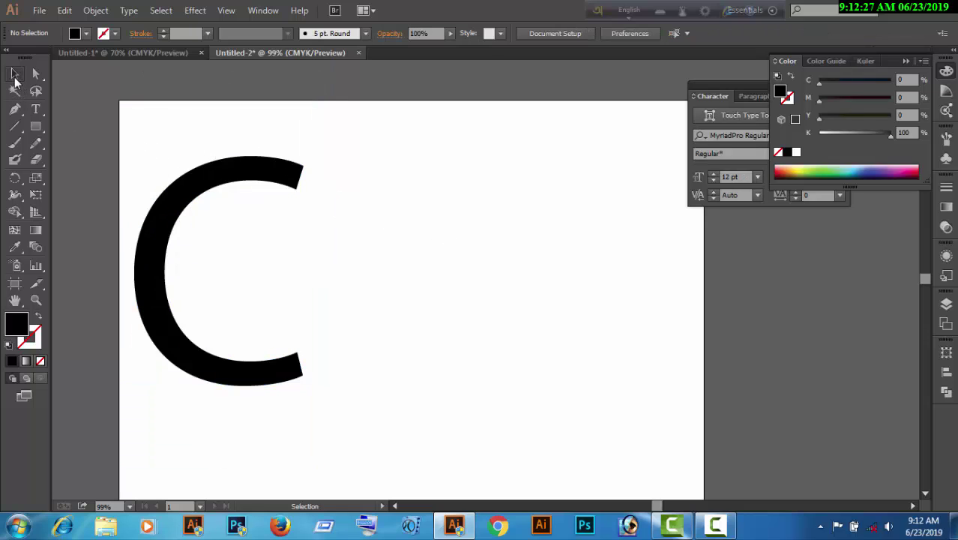
click(35, 110)
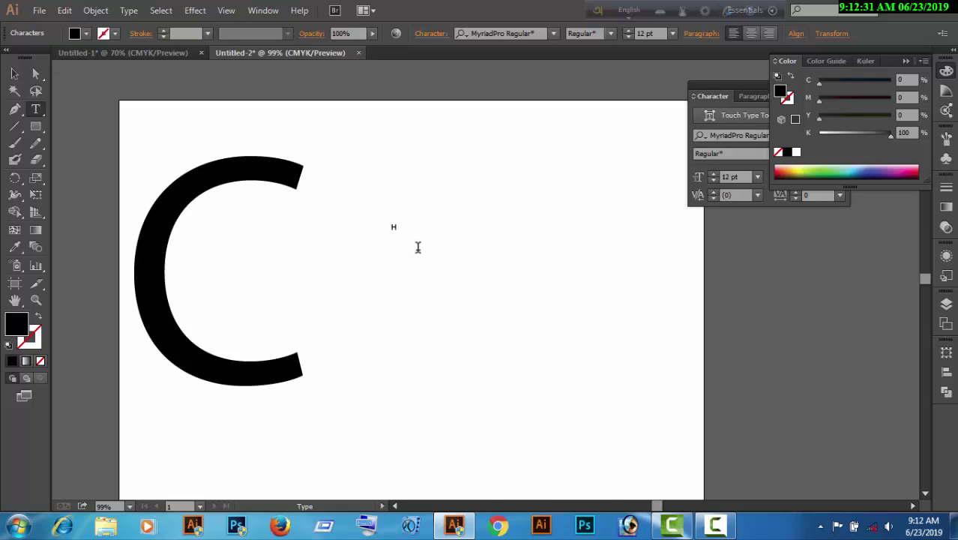
click(15, 73)
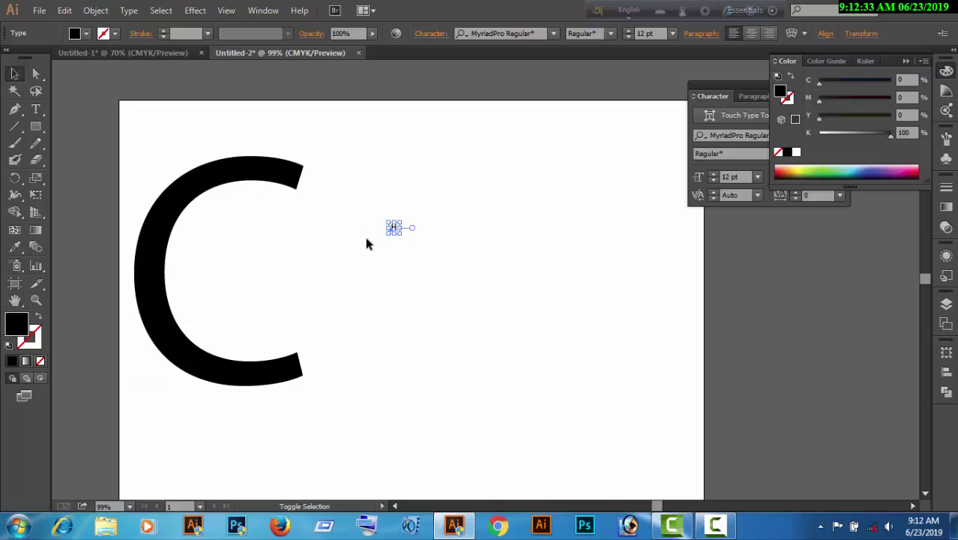
drag(402, 236, 609, 449)
drag(452, 211, 470, 273)
click(617, 286)
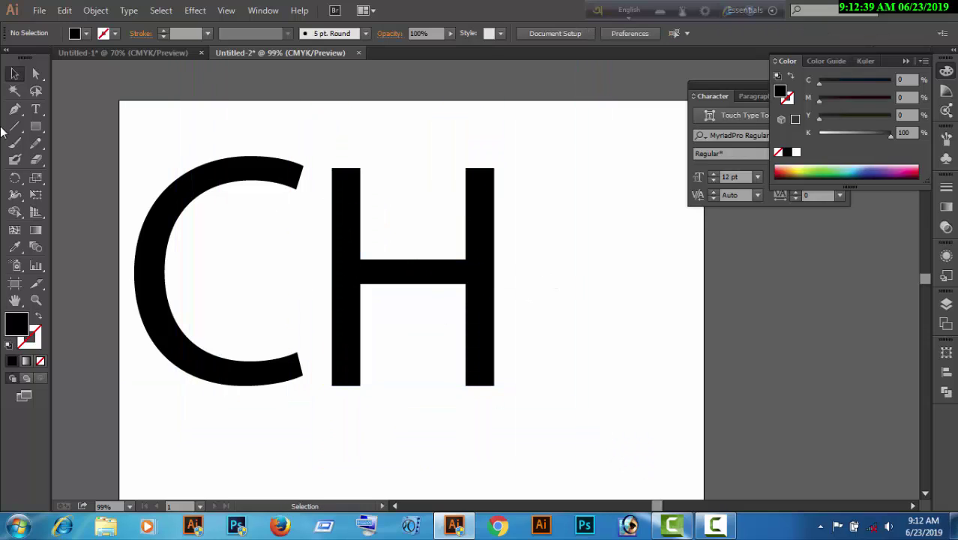
Step: Add a letter A as separate text, enlarge it to about 534 pt and place it after the H on the same baseline
key(t)
click(576, 240)
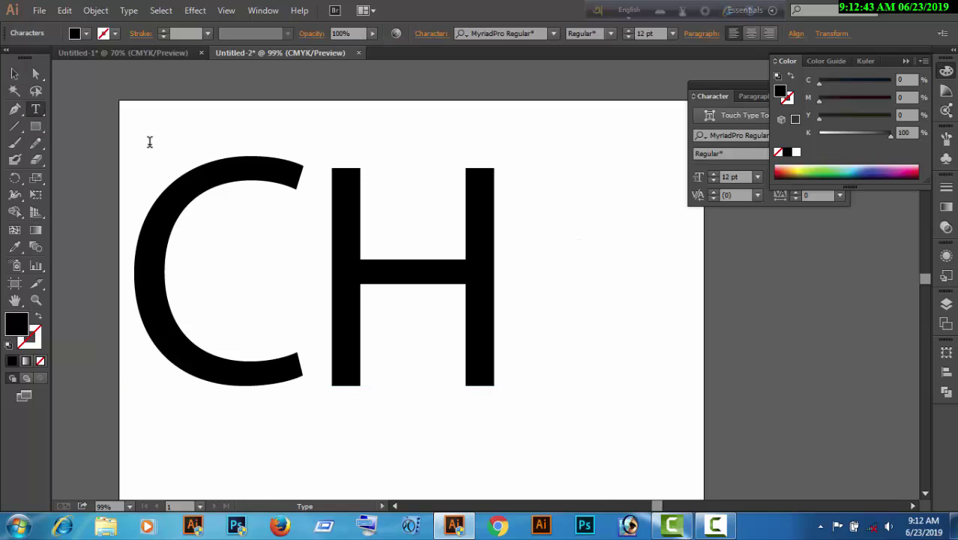
text(A)
click(17, 74)
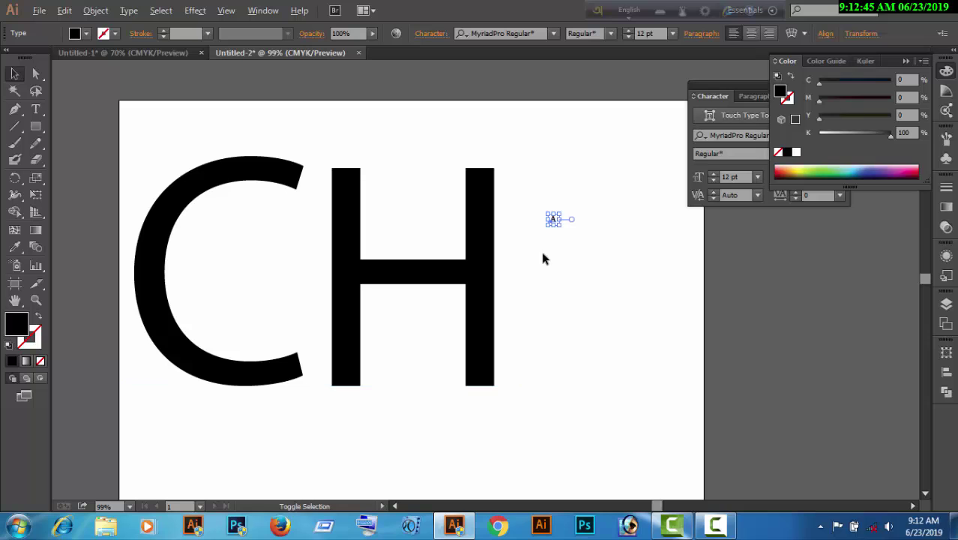
drag(561, 227, 667, 420)
drag(517, 193, 568, 254)
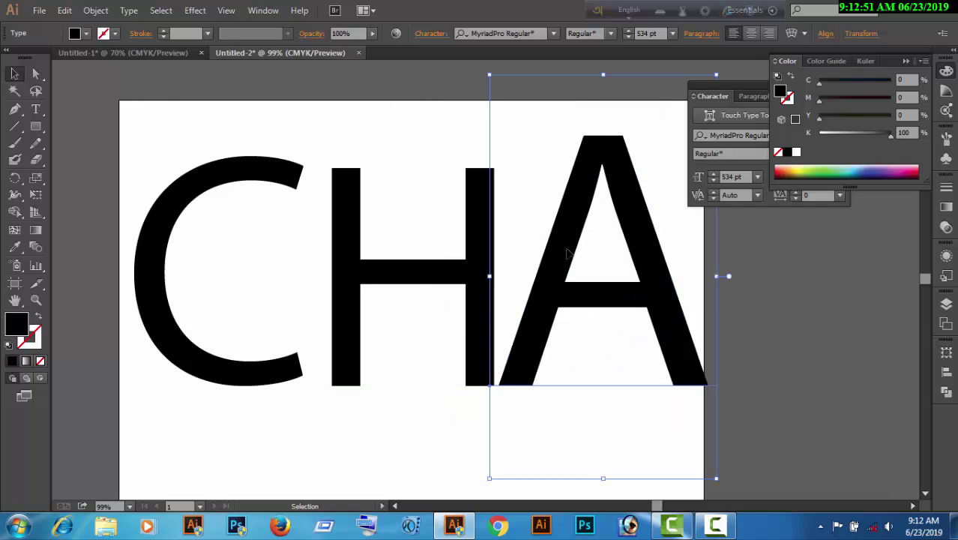
Step: Nudge the letter H left to tighten its gap with the C
click(351, 266)
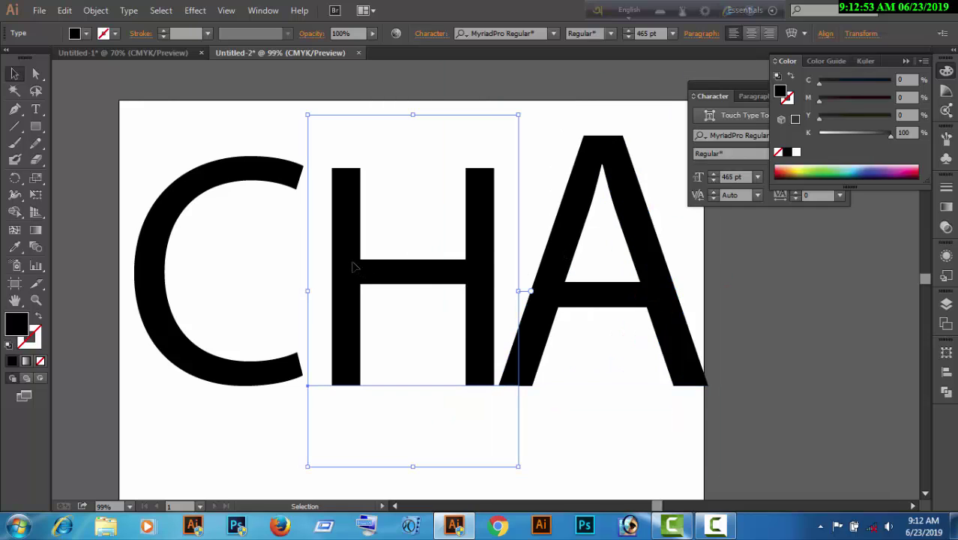
key(Left)
key(Left)
key(Left)
key(Left)
key(Left)
key(Left)
key(Left)
key(Left)
key(Left)
key(Left)
key(Left)
key(Left)
key(Left)
key(Left)
key(Left)
key(Left)
key(Left)
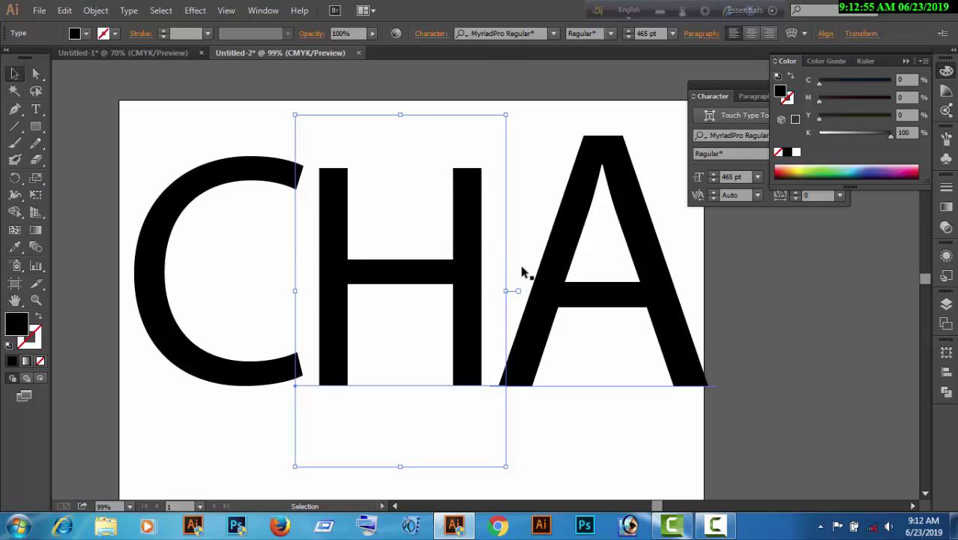
Step: Nudge the letter A left to bring it closer to the H and fully onto the artboard
click(551, 300)
key(Left)
key(Left)
key(Left)
key(Left)
key(Left)
key(Left)
key(Left)
key(Left)
key(Left)
key(Left)
key(Left)
key(Left)
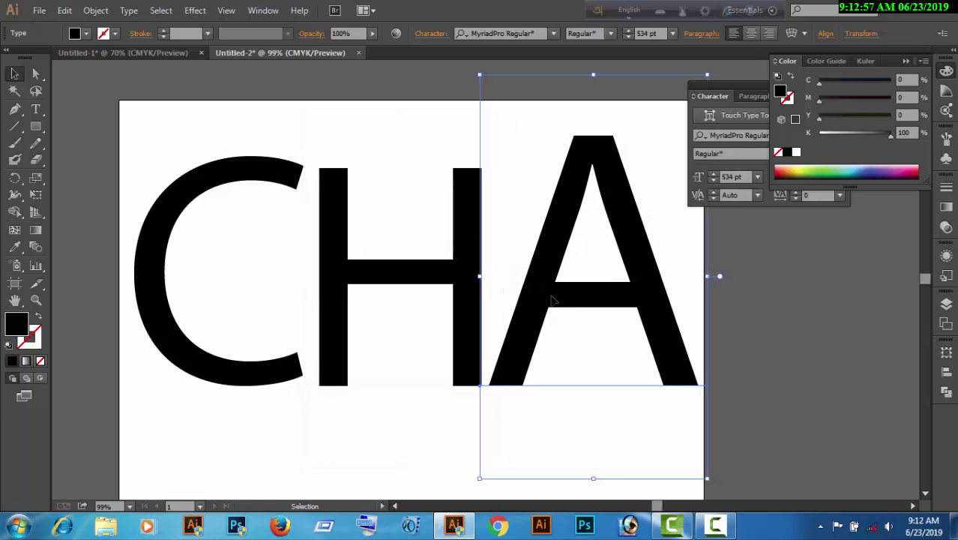
click(362, 158)
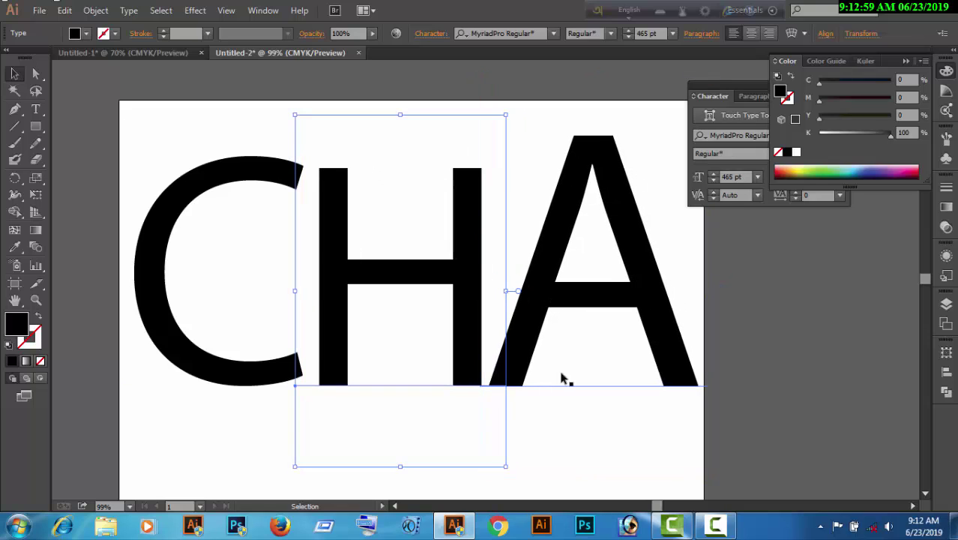
Step: Expand the letter C with Object and Fill included, and release its compound path
click(180, 193)
click(95, 10)
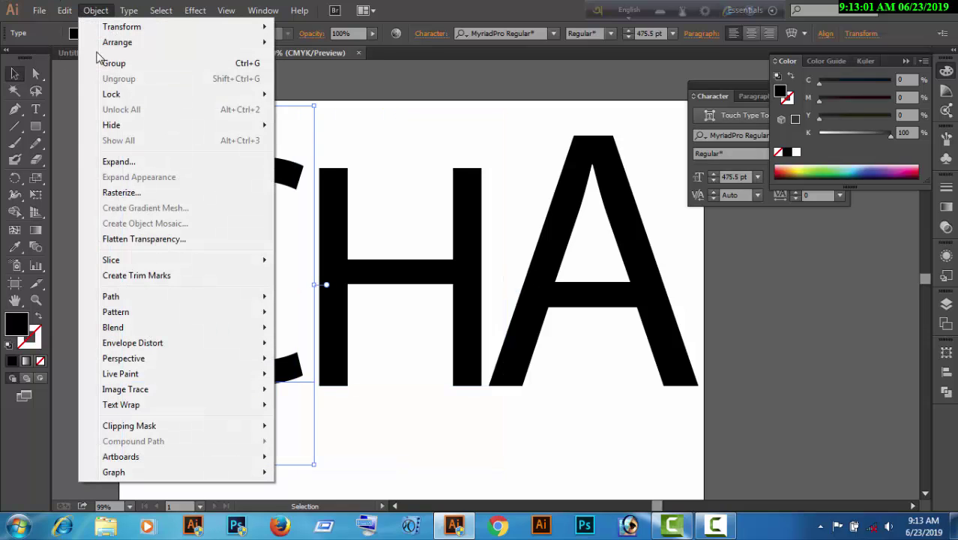
click(118, 161)
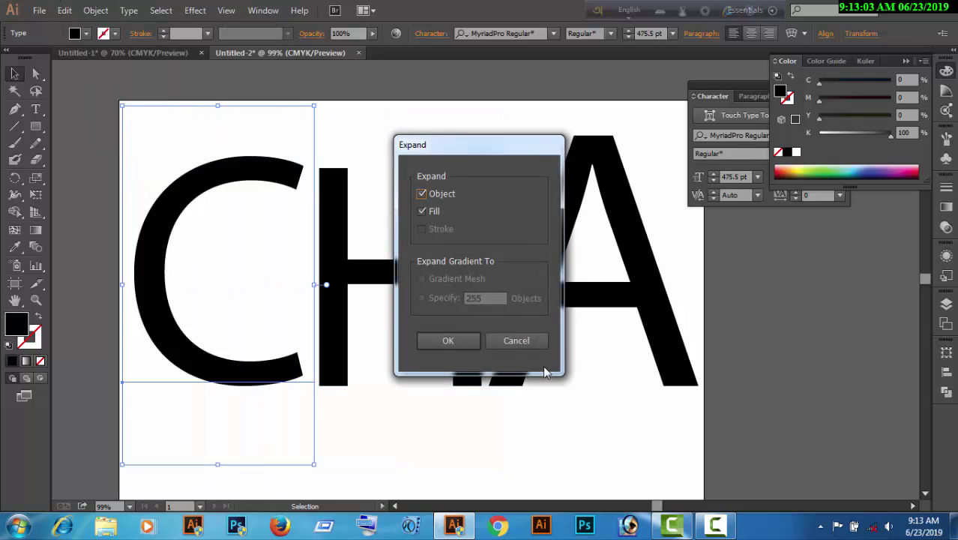
click(466, 344)
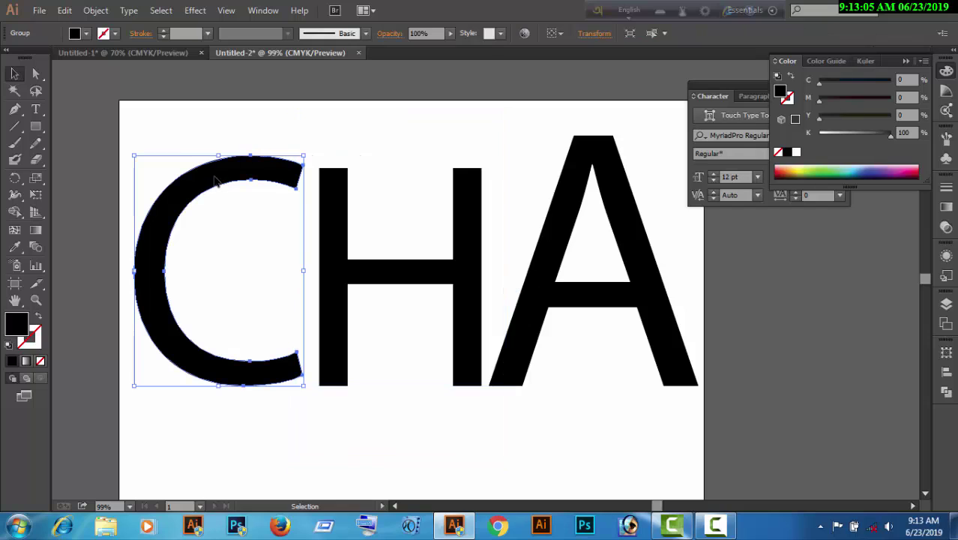
click(95, 10)
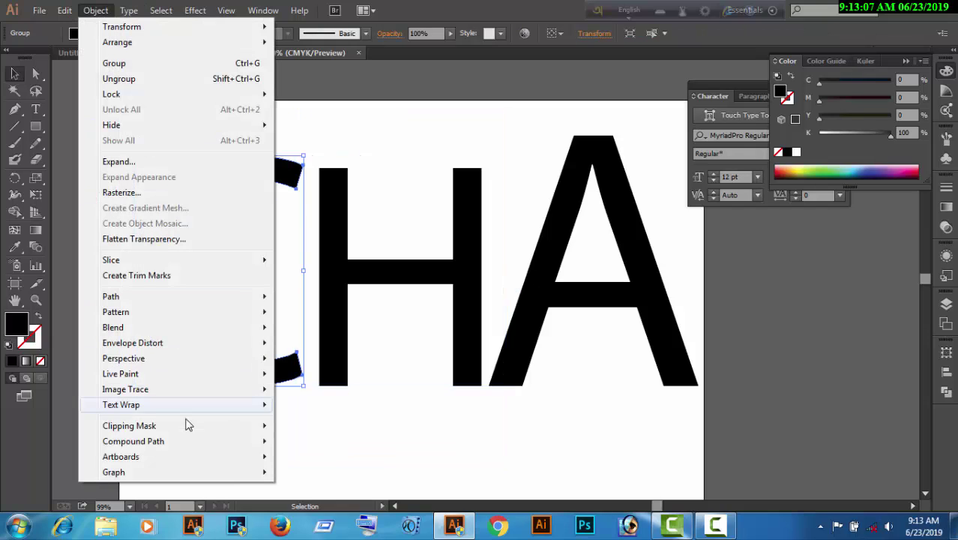
mouse_move(157, 442)
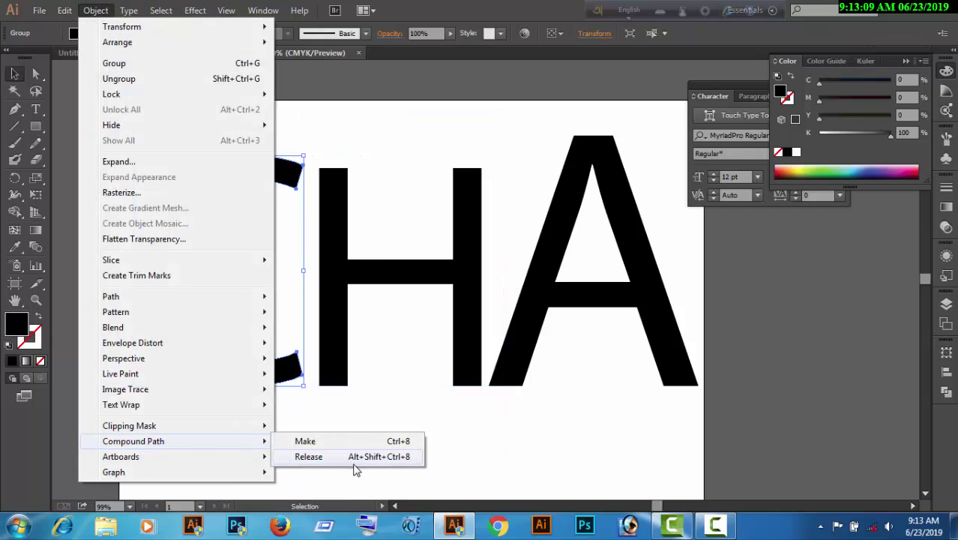
click(358, 457)
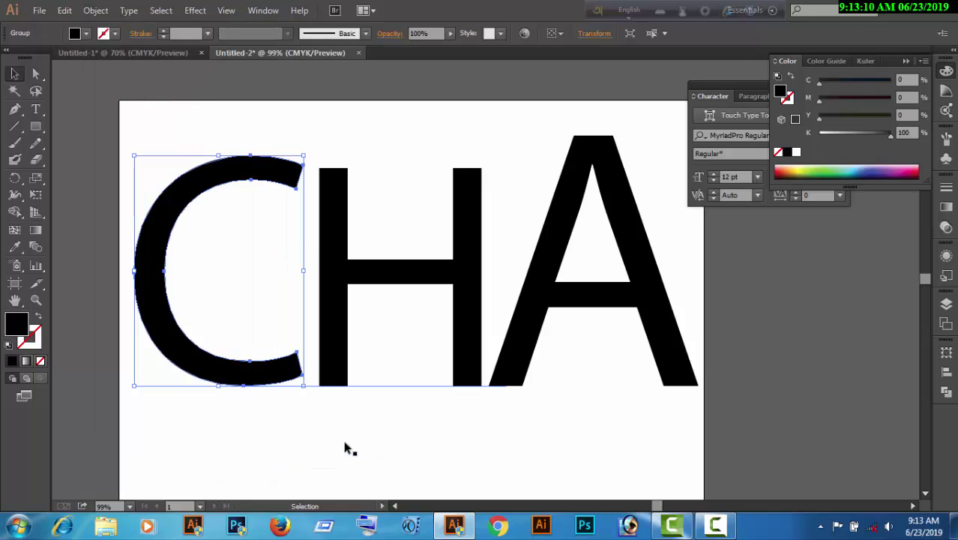
Step: Turn the C outline into an area type shape and enter the person's first name in capitals inside it
click(35, 111)
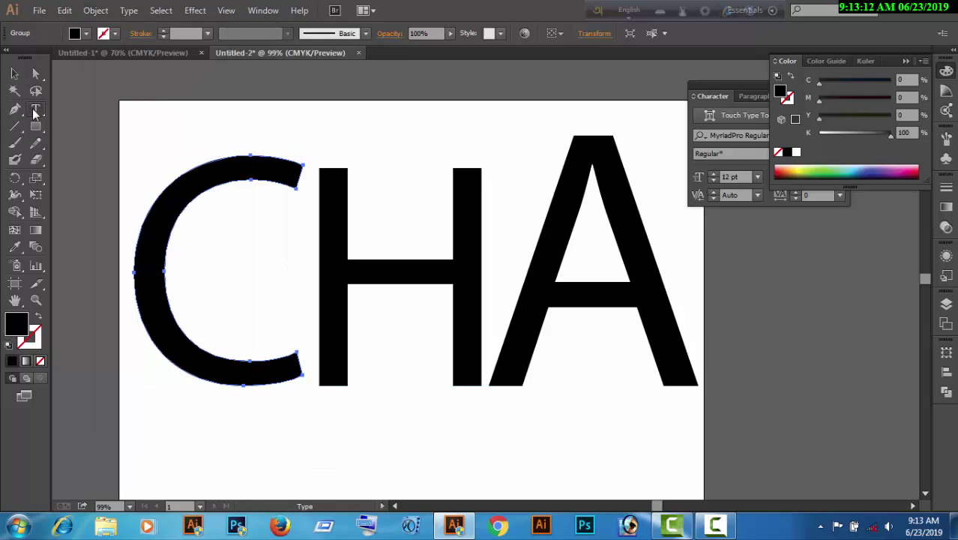
click(230, 176)
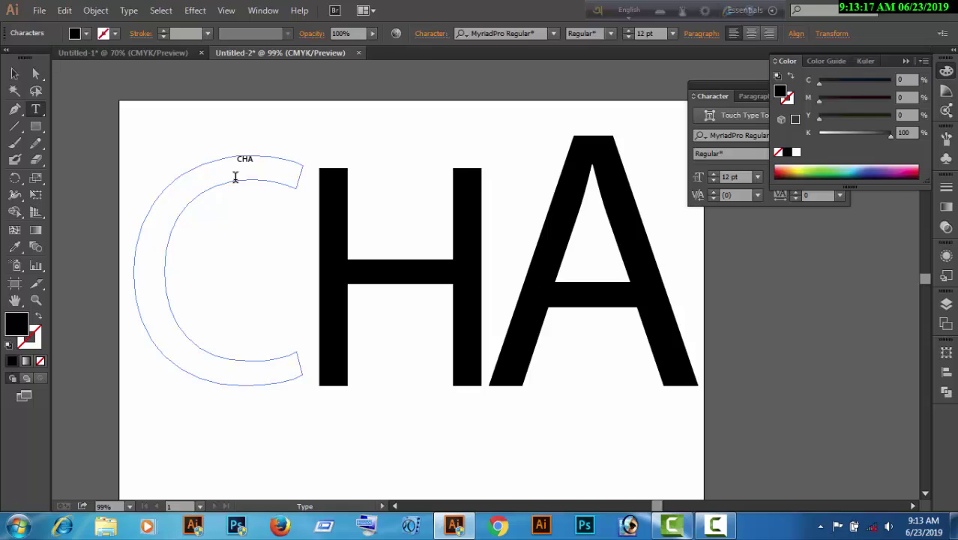
text(CHAYAN)
Step: Copy the name inside the C and paste it repeatedly until the text fills the whole letter shape
drag(227, 169, 171, 155)
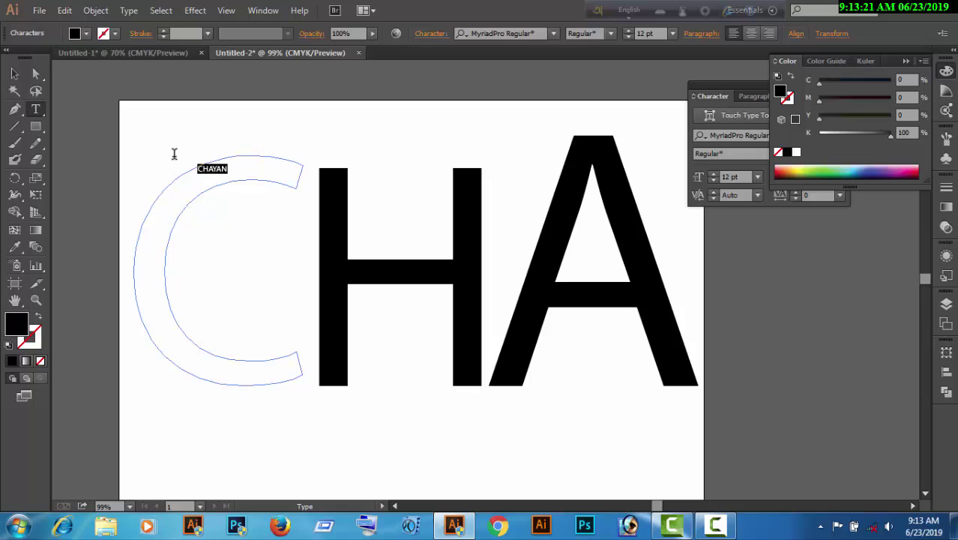
click(64, 10)
click(92, 78)
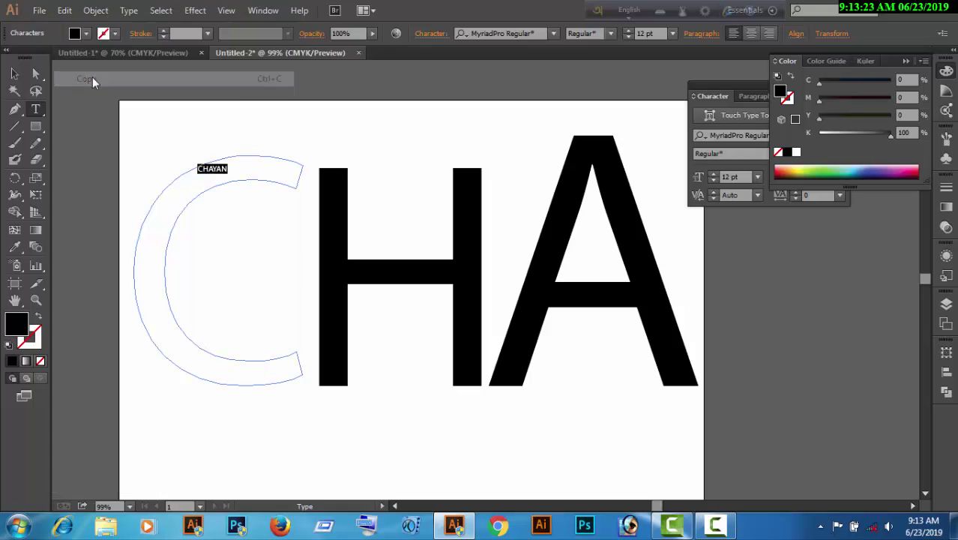
click(231, 171)
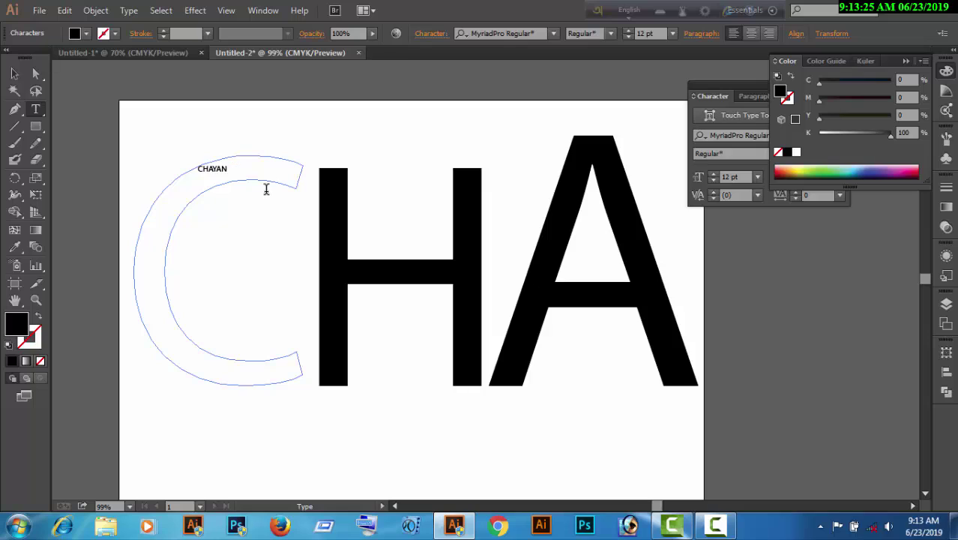
key(ctrl+v)
key(ctrl+v)
key(ctrl+v)
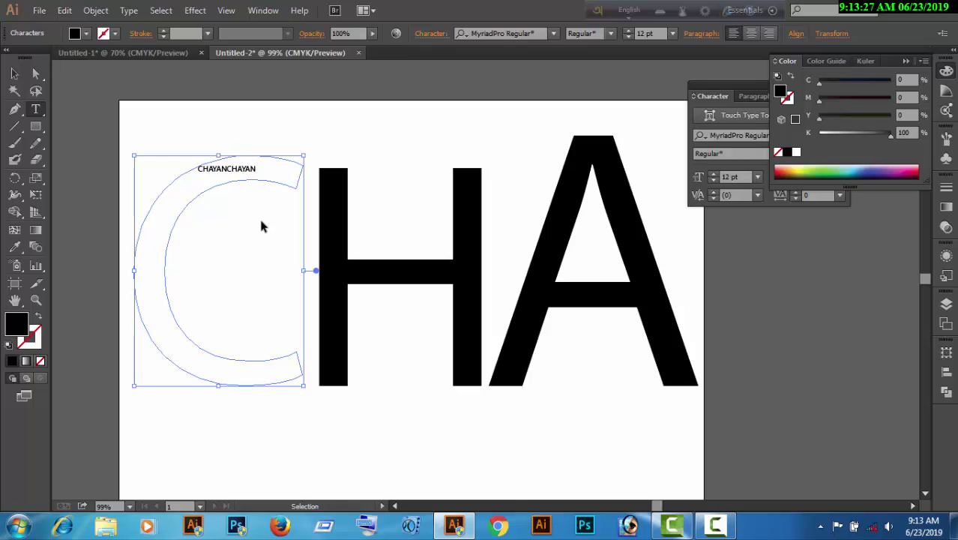
key(ctrl+v)
key(ctrl+v)
key(ctrl+v)
key(ctrl+v)
key(ctrl+v)
key(ctrl+v)
key(ctrl+v)
key(ctrl+v)
key(ctrl+v)
key(ctrl+v)
key(ctrl+v)
key(ctrl+v)
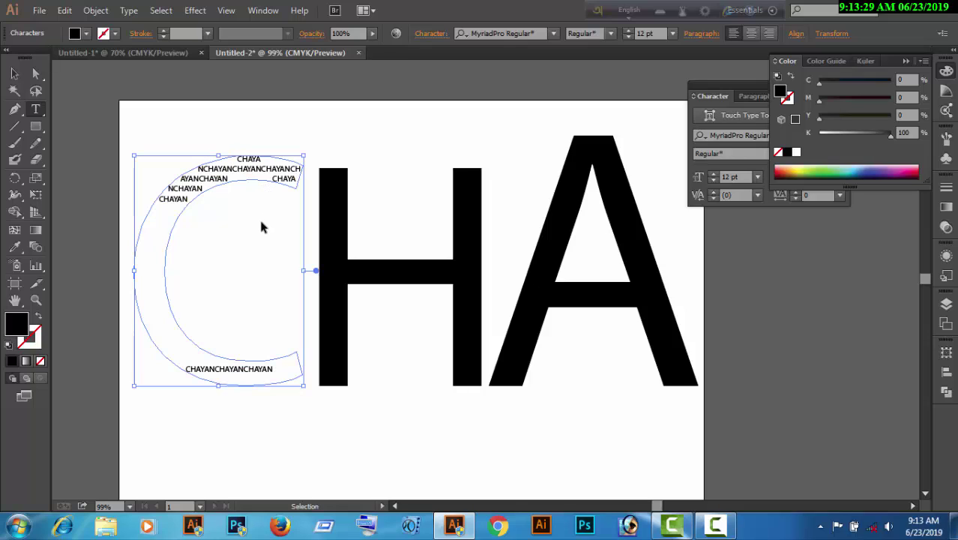
key(ctrl+v)
key(ctrl+v)
key(ctrl+v)
key(ctrl+v)
key(ctrl+v)
key(ctrl+v)
key(ctrl+v)
key(ctrl+v)
key(ctrl+v)
key(ctrl+v)
key(ctrl+v)
key(ctrl+v)
key(ctrl+v)
key(ctrl+v)
key(ctrl+v)
key(ctrl+v)
key(ctrl+v)
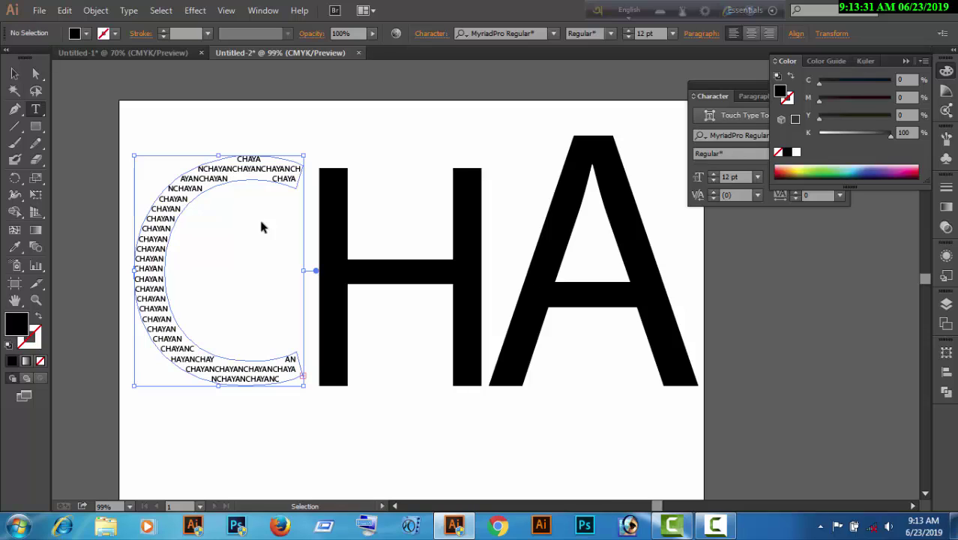
Step: Set the paragraph alignment of the text in the C to justify all lines and finish editing it
click(697, 35)
click(712, 63)
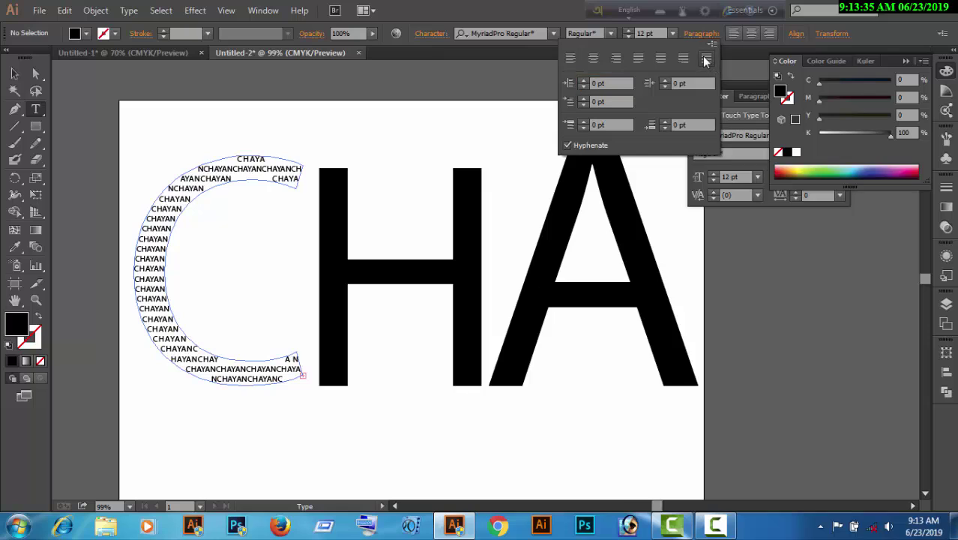
click(15, 74)
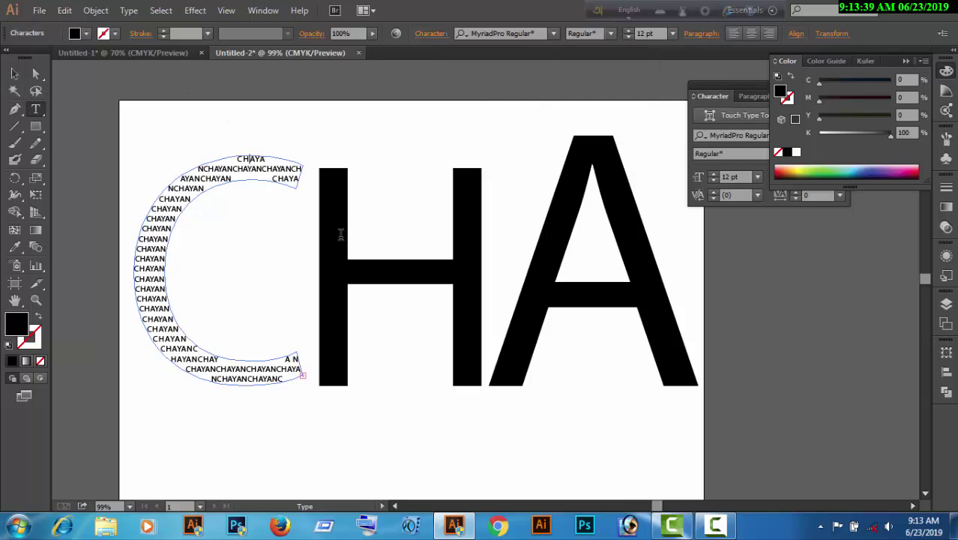
key(Escape)
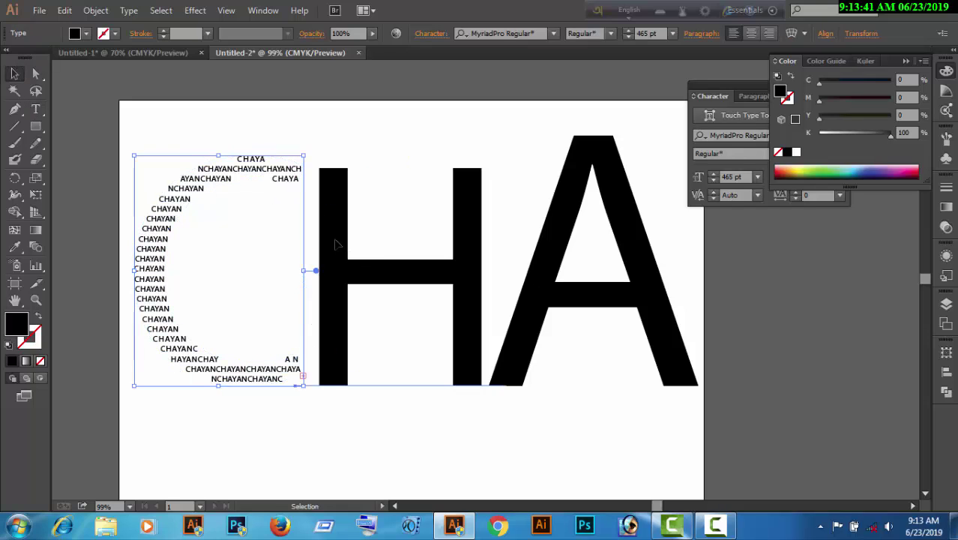
Step: Expand the letter H with Object and Fill included, and release its compound path
click(336, 244)
click(96, 10)
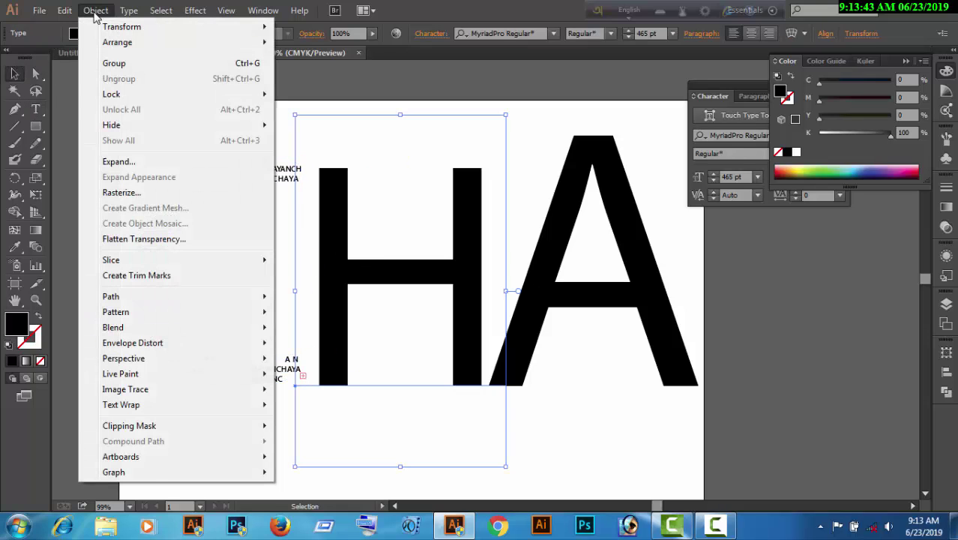
click(127, 164)
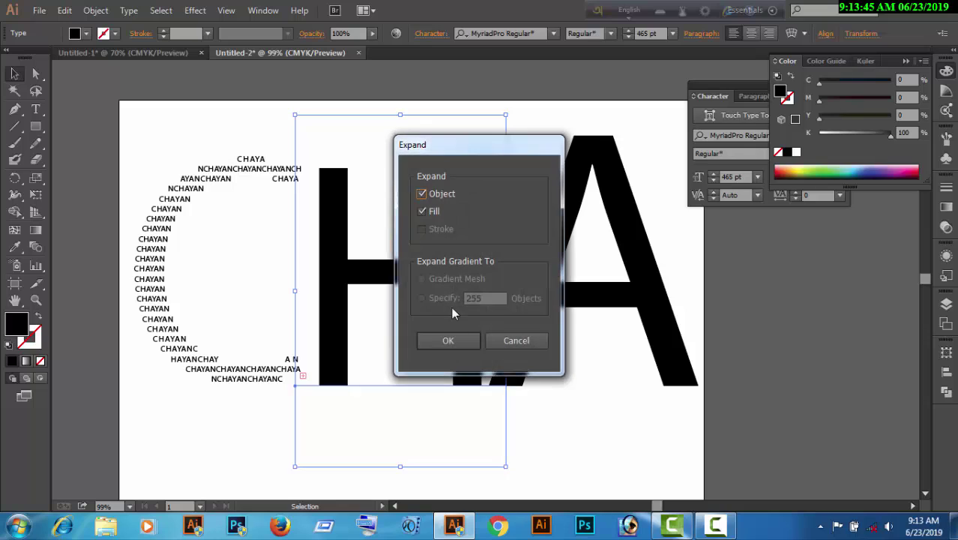
click(450, 341)
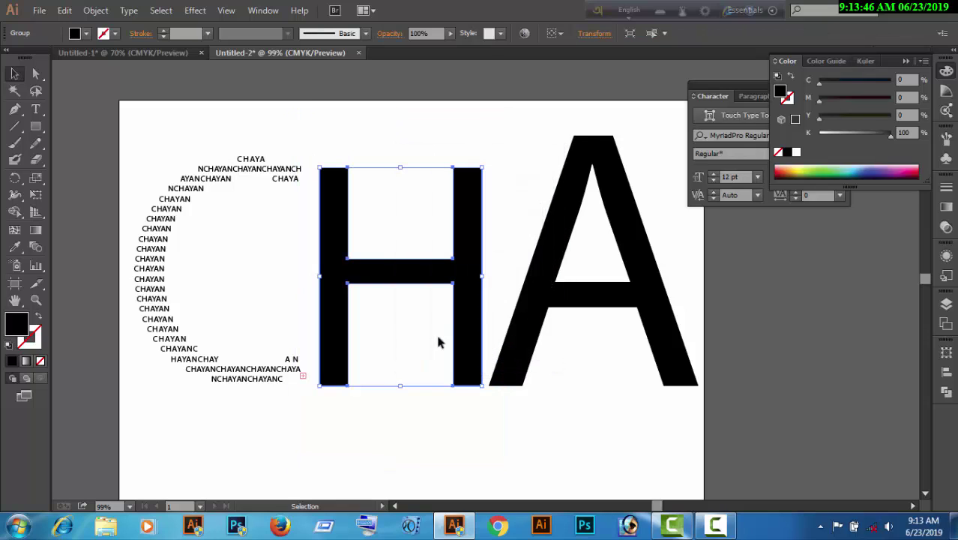
click(95, 10)
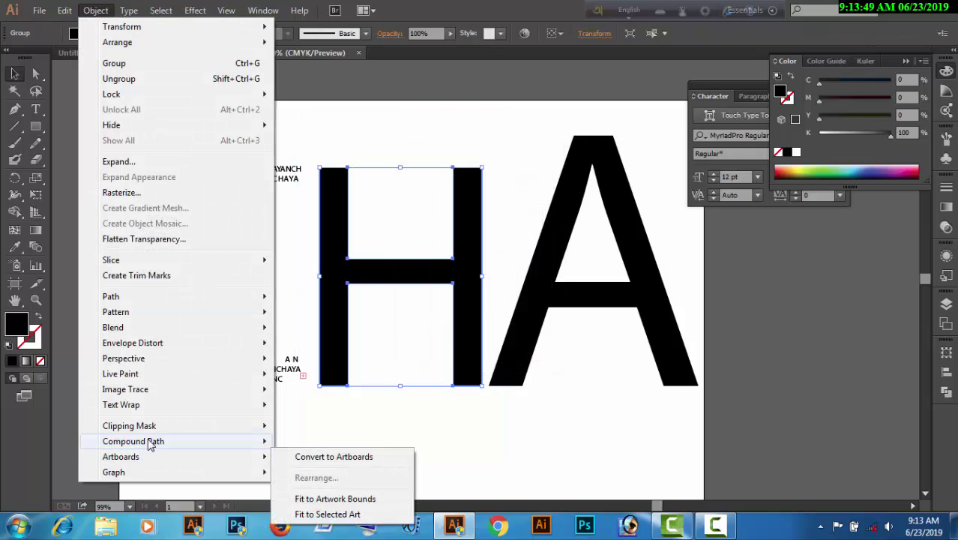
mouse_move(150, 442)
click(334, 462)
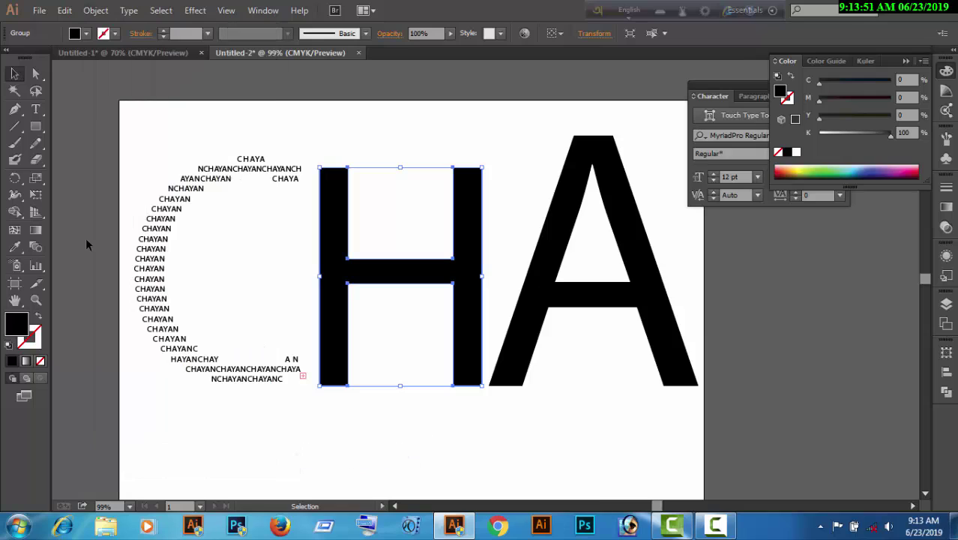
click(36, 108)
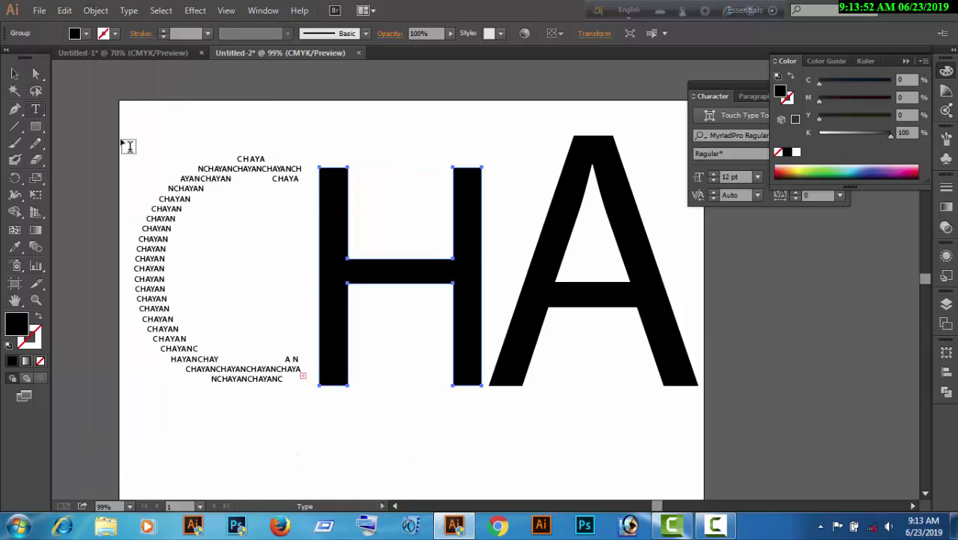
click(331, 189)
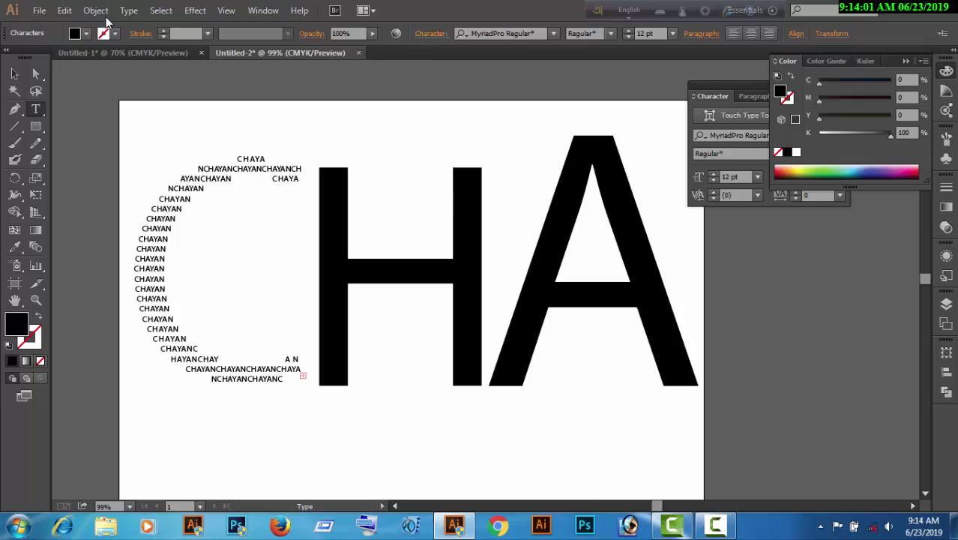
click(14, 72)
click(387, 138)
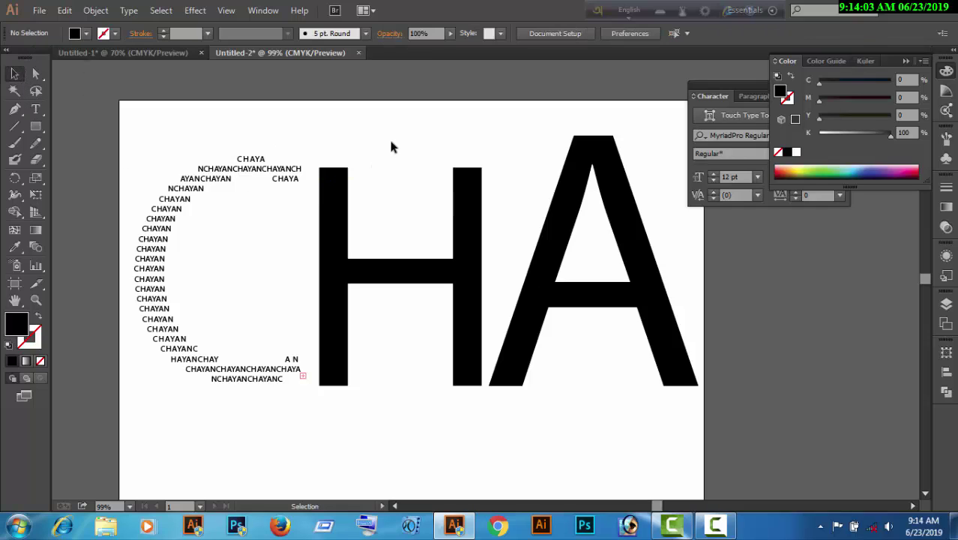
click(323, 235)
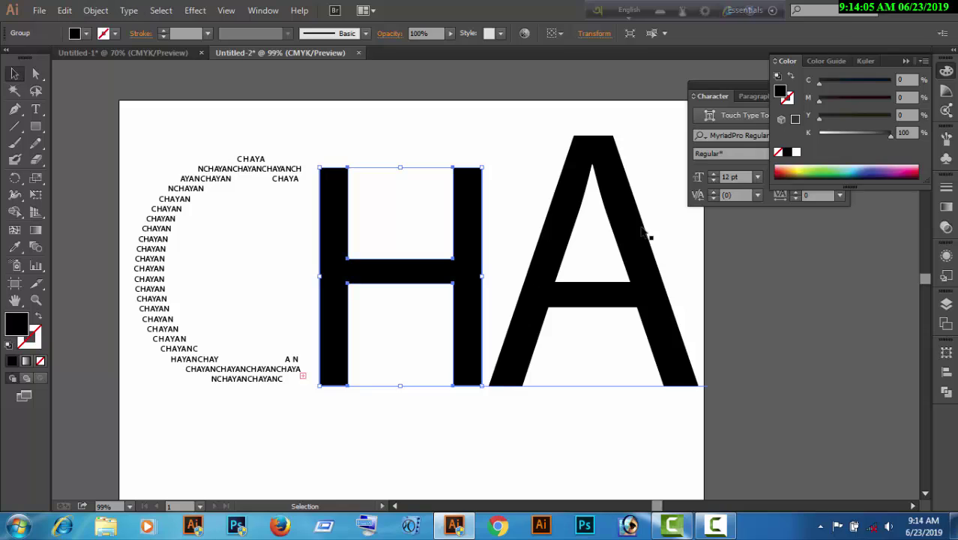
Step: Expand the letter A with Object and Fill included, and release its compound path
click(576, 199)
click(64, 9)
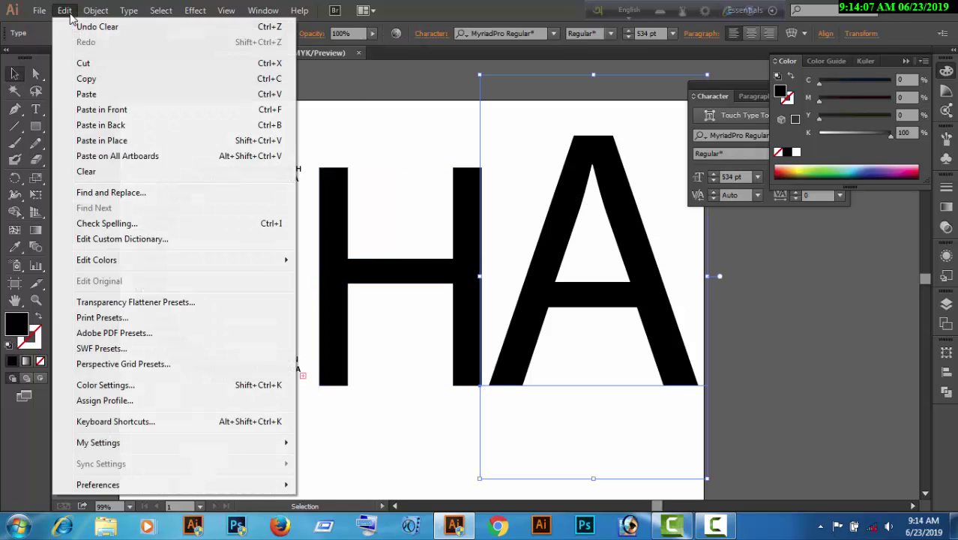
mouse_move(96, 10)
click(119, 161)
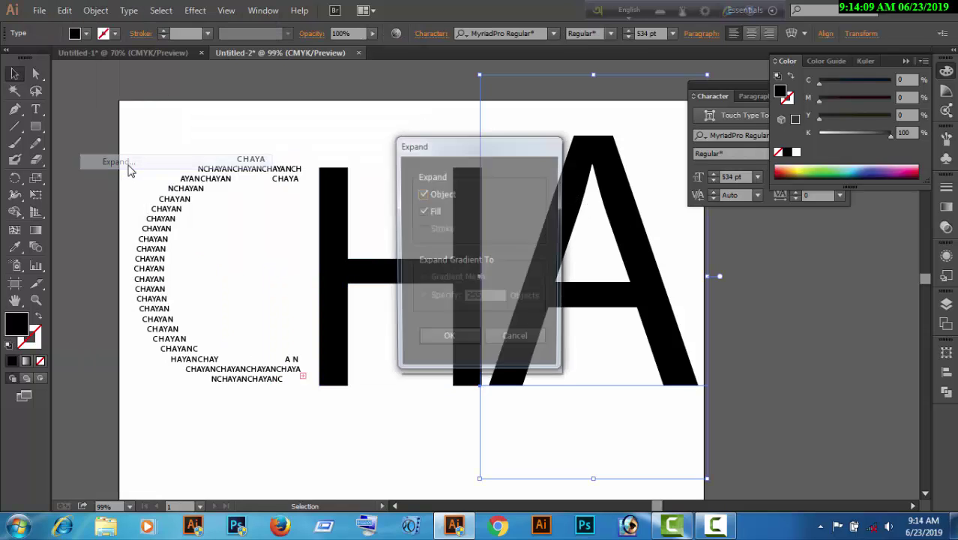
click(448, 341)
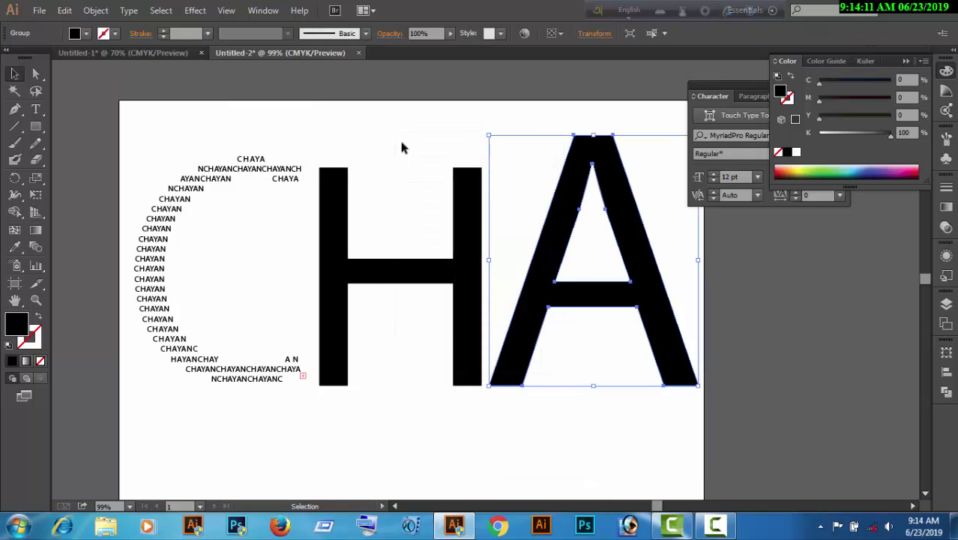
click(405, 139)
click(562, 213)
click(96, 10)
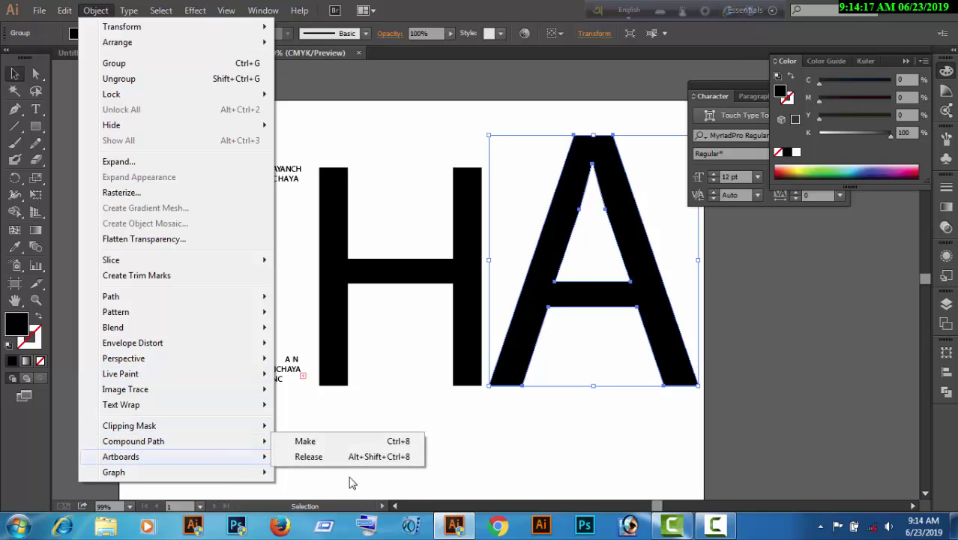
mouse_move(166, 443)
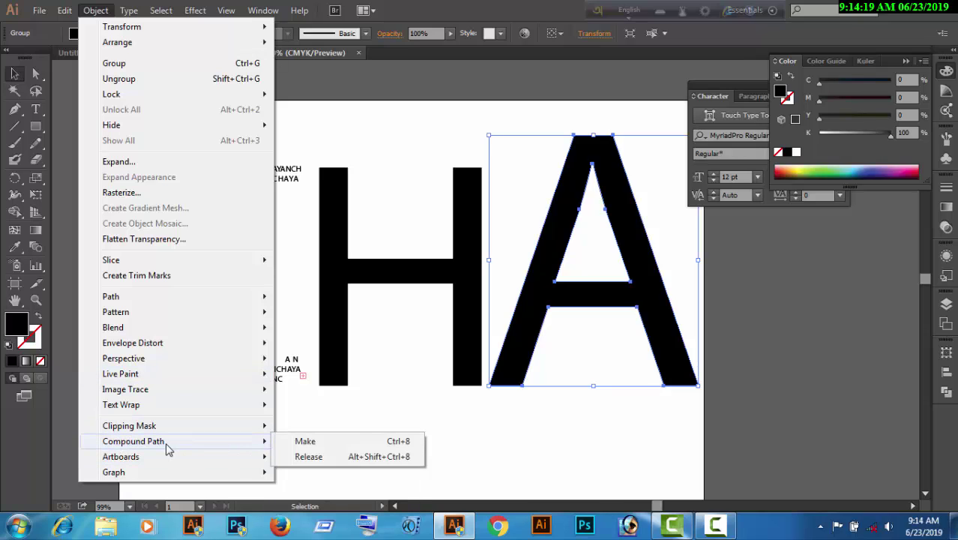
click(317, 458)
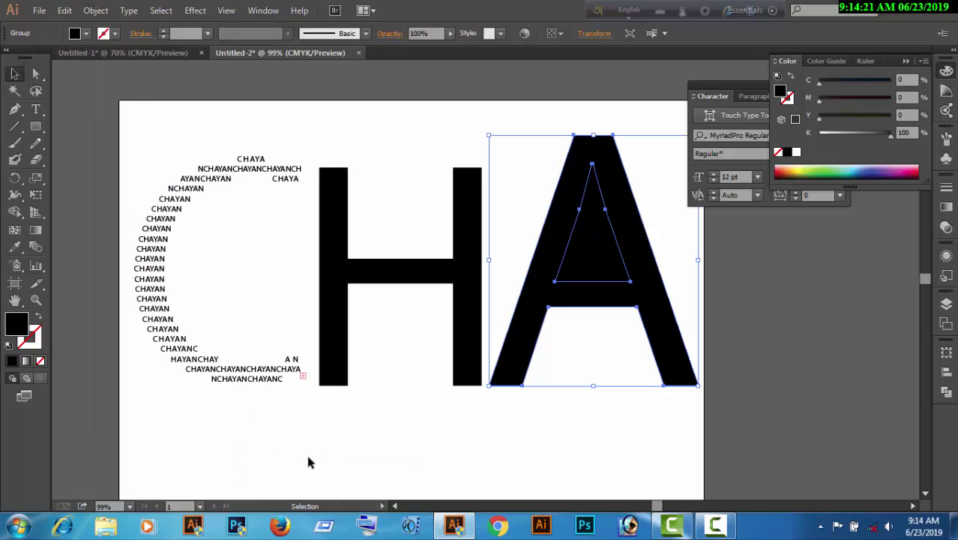
Step: Turn the A's outer outline into an area type shape and enter the person's first name inside it
click(35, 110)
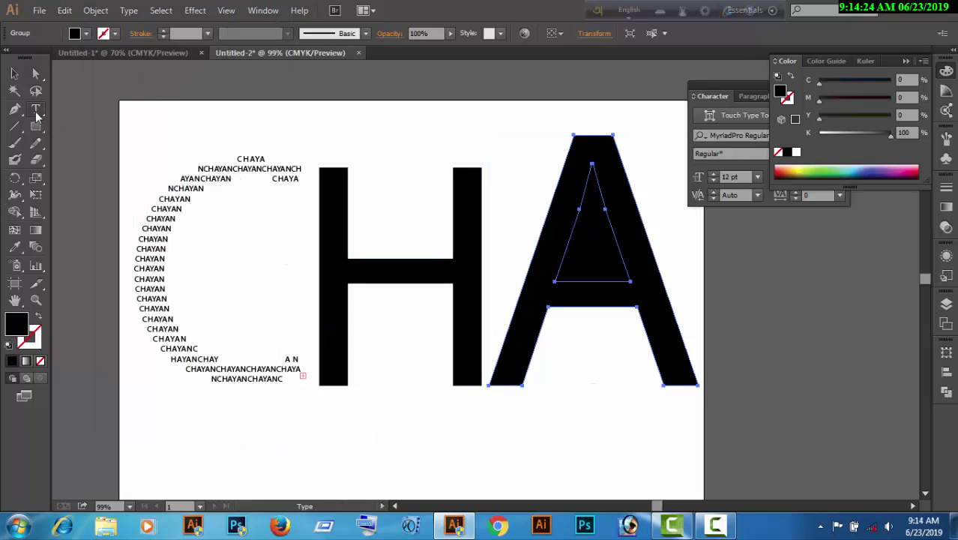
click(581, 157)
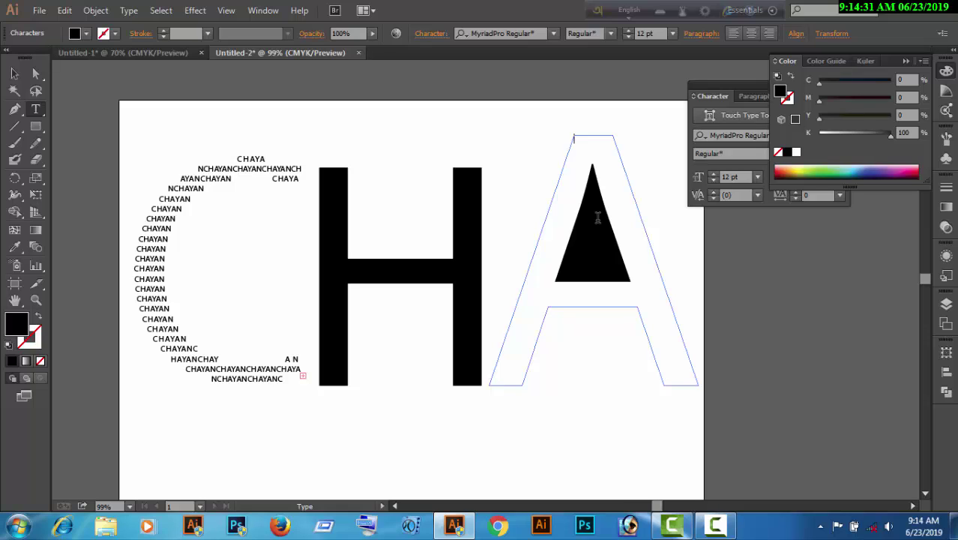
text(Chayan)
Step: Copy the name inside the A and paste it repeatedly until the text fills the whole letter shape
double_click(592, 140)
key(ctrl+c)
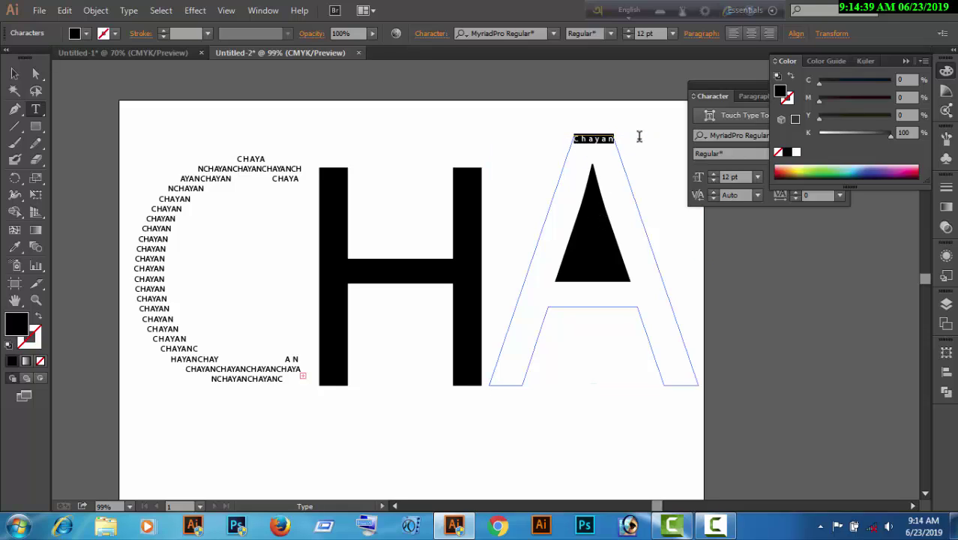
key(ctrl+v)
key(ctrl+v)
key(ctrl+v)
key(ctrl+v)
key(ctrl+v)
key(ctrl+v)
key(ctrl+v)
key(ctrl+v)
key(ctrl+v)
key(ctrl+v)
key(ctrl+v)
key(ctrl+v)
key(ctrl+v)
key(ctrl+v)
key(ctrl+v)
key(ctrl+v)
key(ctrl+v)
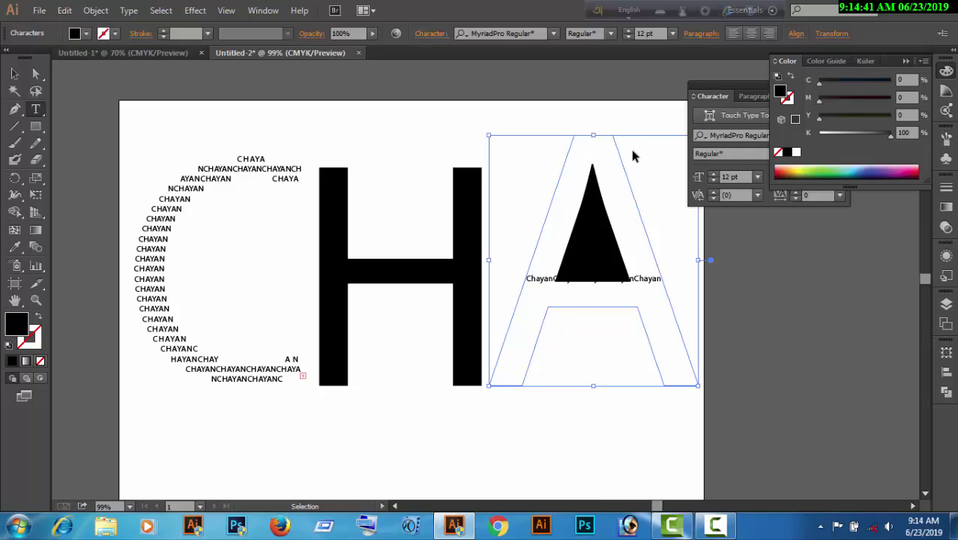
key(ctrl+v)
key(ctrl+v)
key(ctrl+v)
key(ctrl+v)
key(ctrl+v)
key(ctrl+v)
key(ctrl+v)
key(ctrl+v)
key(ctrl+v)
key(ctrl+v)
key(ctrl+v)
key(ctrl+v)
key(ctrl+v)
key(ctrl+v)
key(ctrl+v)
key(ctrl+v)
key(ctrl+v)
key(ctrl+v)
key(ctrl+v)
key(ctrl+v)
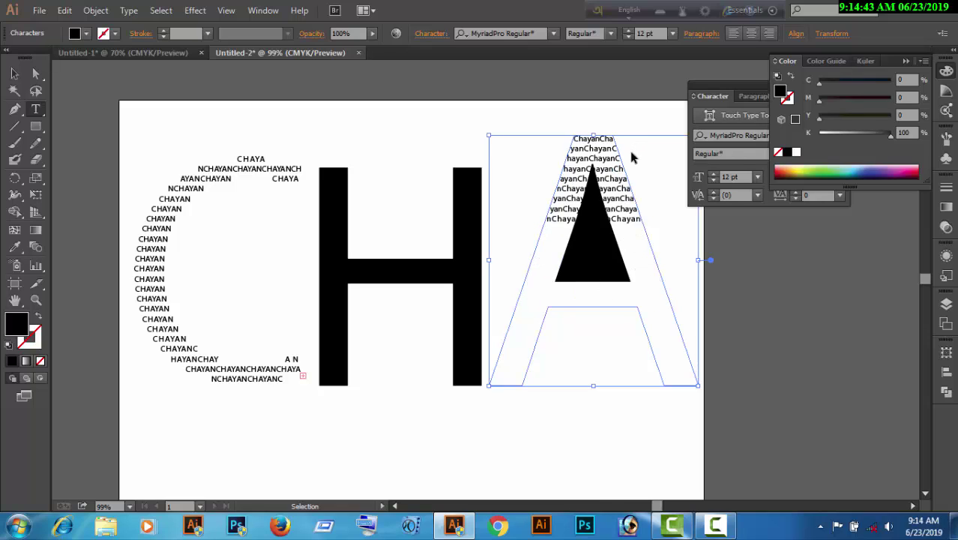
key(ctrl+v)
key(ctrl+v)
key(ctrl+v)
key(ctrl+v)
key(ctrl+v)
key(ctrl+v)
key(ctrl+v)
key(ctrl+v)
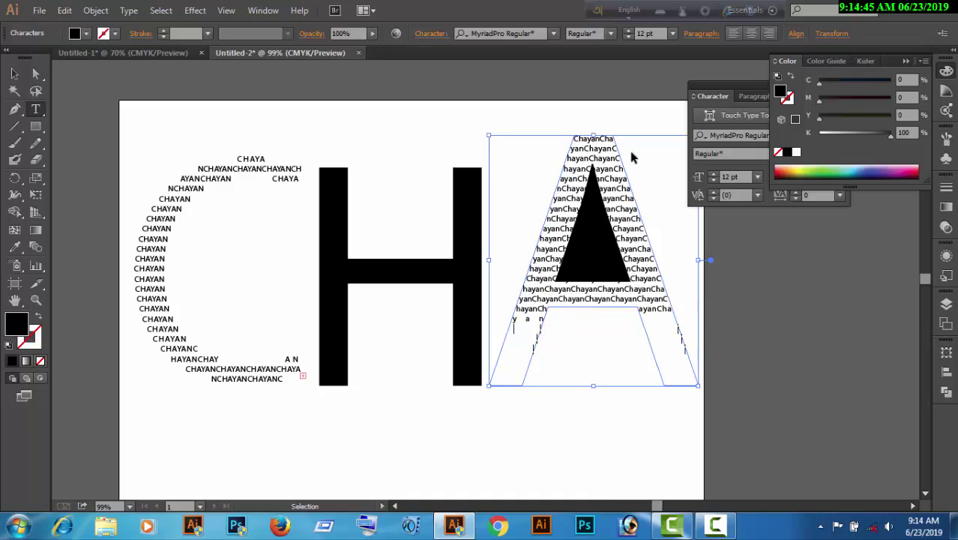
key(ctrl+v)
key(ctrl+v)
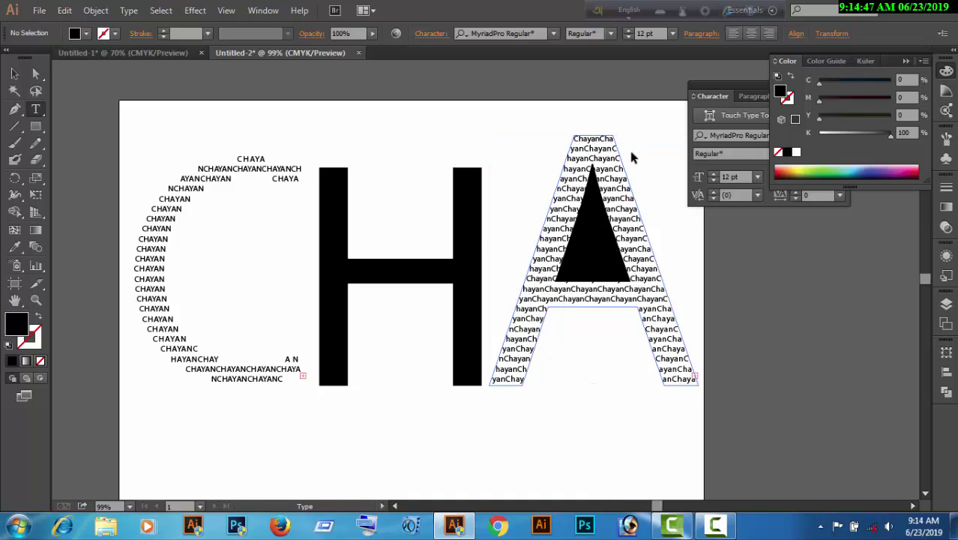
Step: Ungroup the parts of the A and delete the solid black triangle in its centre
click(15, 74)
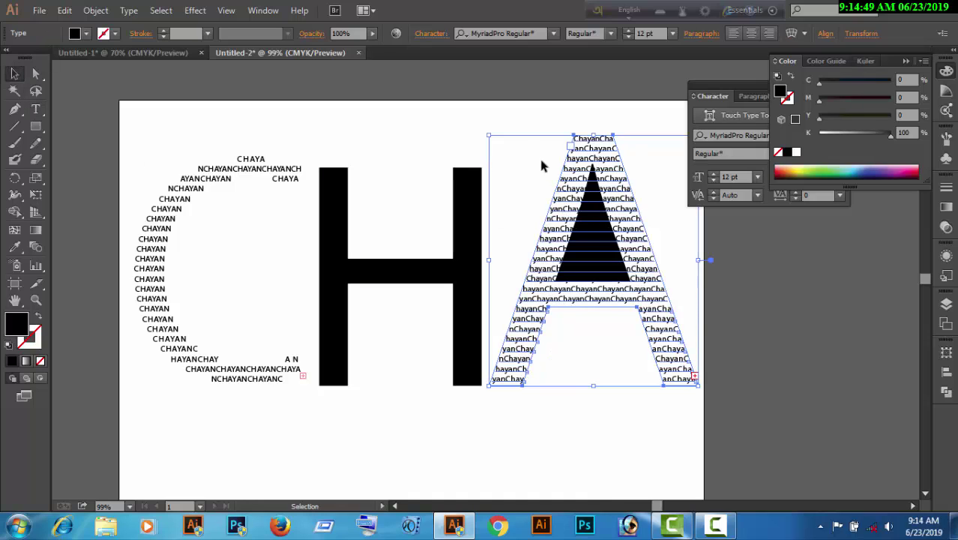
click(510, 120)
click(609, 246)
right_click(589, 230)
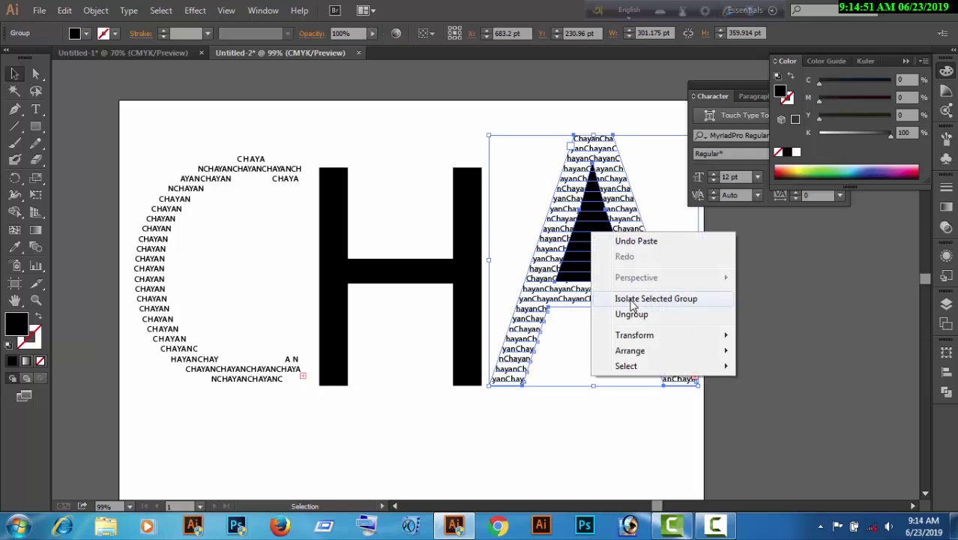
click(632, 314)
click(757, 333)
click(589, 251)
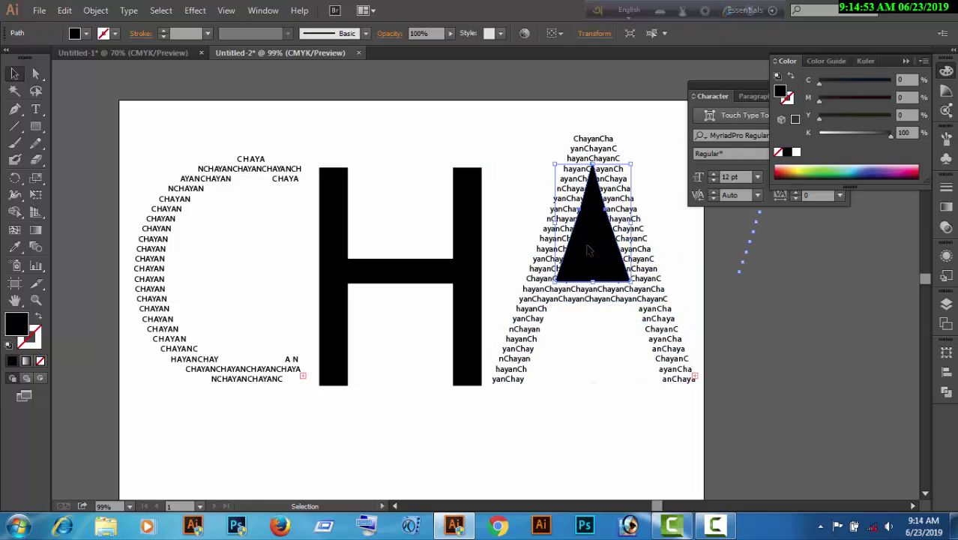
key(Delete)
click(608, 300)
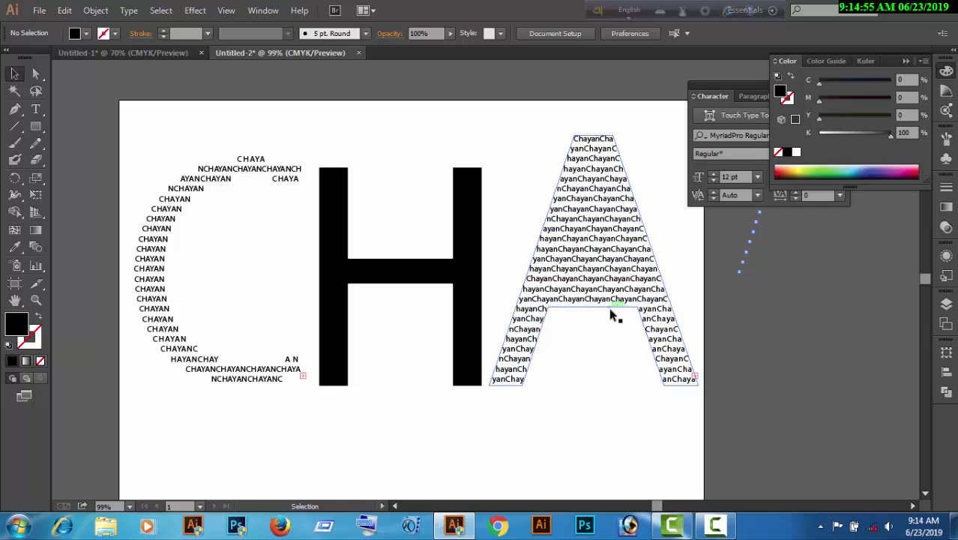
click(611, 323)
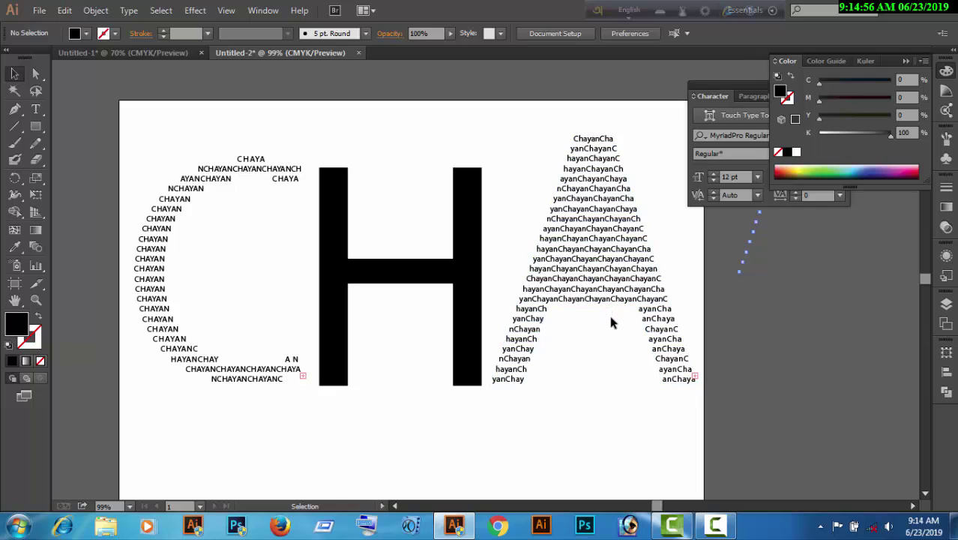
Step: Turn the H outline into an area type shape and enter the person's second name in capitals inside it
click(463, 224)
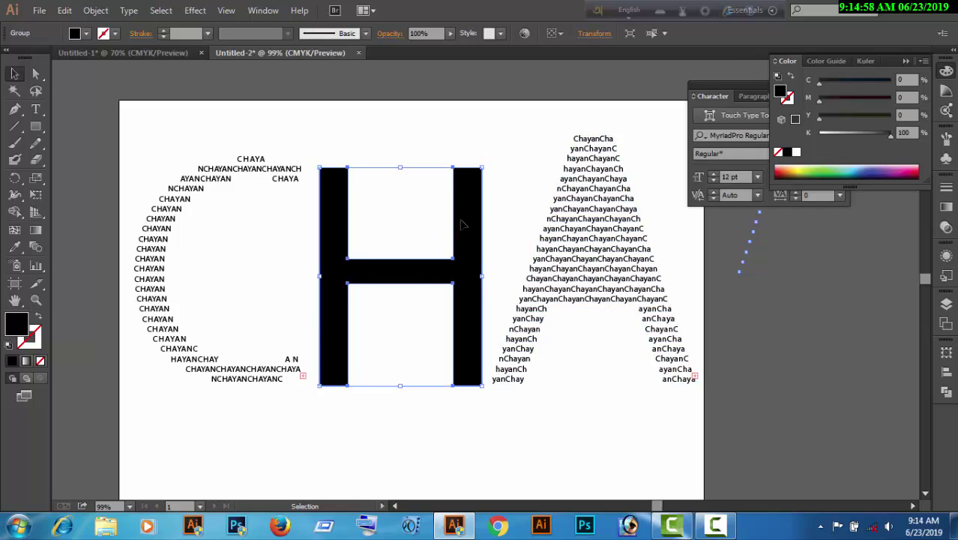
click(36, 109)
click(327, 191)
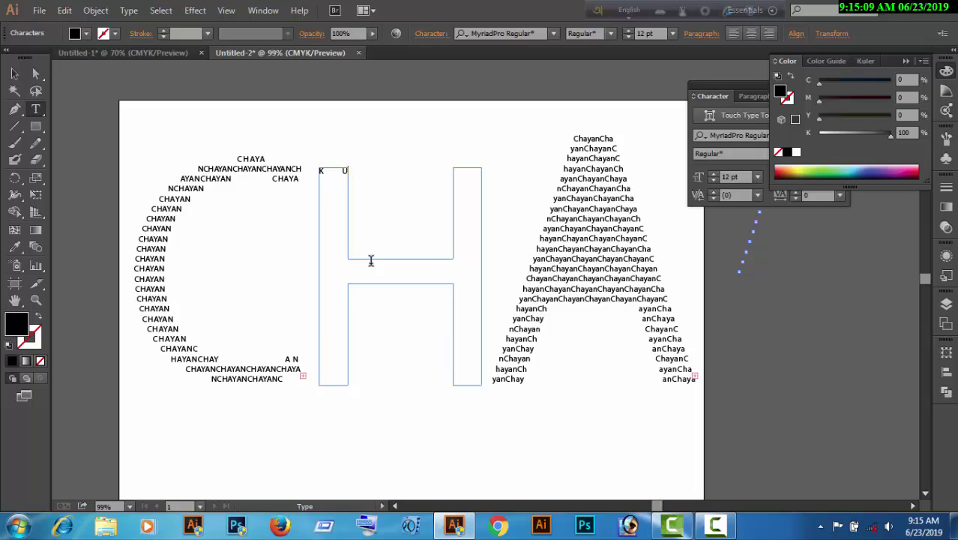
text(R)
Step: Copy the name inside the H, paste it repeatedly until it fills the whole letter, and finish editing the text
drag(320, 173, 400, 171)
key(ctrl)
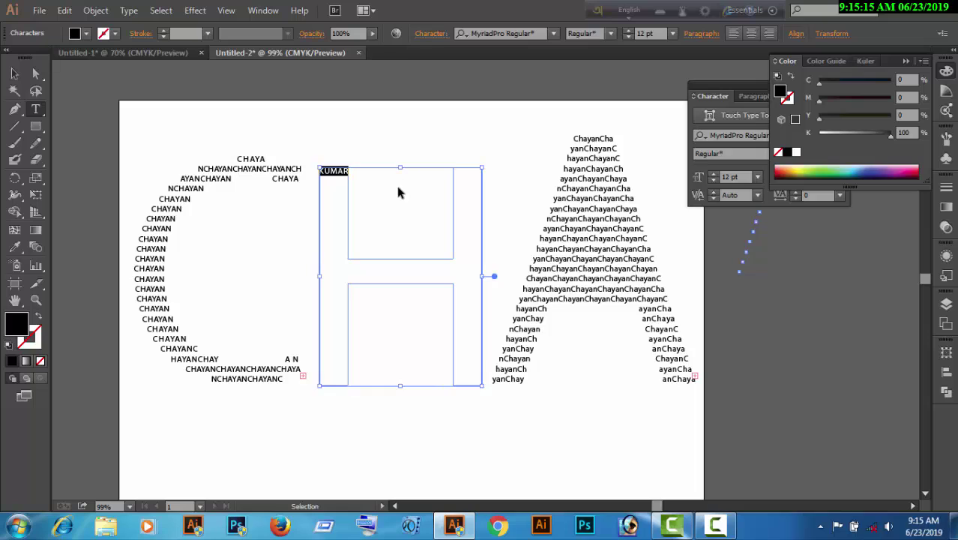
key(ctrl+c)
key(ctrl+v)
key(ctrl+v)
key(ctrl+v)
key(ctrl+v)
key(ctrl+v)
key(ctrl+v)
key(ctrl+v)
key(ctrl+v)
key(ctrl+v)
key(ctrl+v)
key(ctrl+v)
key(ctrl+v)
key(ctrl+v)
key(ctrl+v)
key(ctrl+v)
key(ctrl+v)
key(ctrl+v)
key(ctrl+v)
key(ctrl+v)
key(ctrl+v)
key(ctrl+v)
key(ctrl+v)
key(ctrl+v)
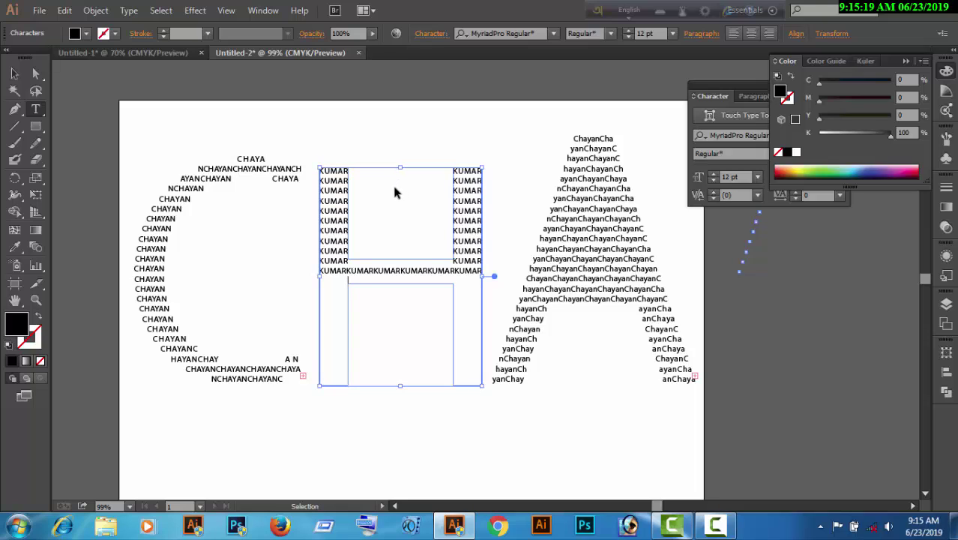
key(ctrl+v)
key(ctrl+v)
key(ctrl+v)
key(ctrl+v)
key(ctrl+v)
key(ctrl+v)
key(ctrl+v)
key(ctrl+v)
key(ctrl+v)
key(ctrl+v)
key(ctrl+v)
key(ctrl+v)
key(ctrl+v)
key(ctrl+v)
key(ctrl+v)
key(ctrl+v)
key(ctrl+v)
key(ctrl+v)
ctrl+click(395, 187)
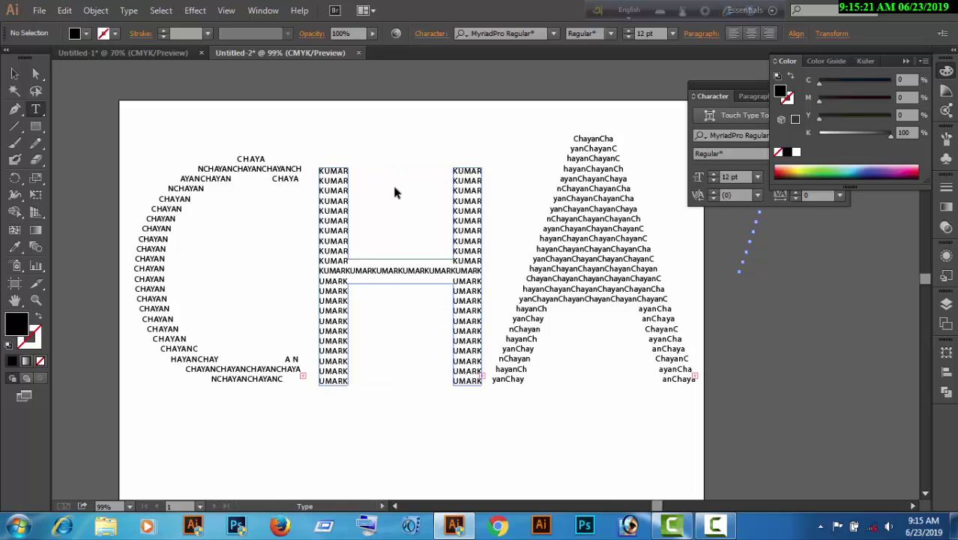
click(15, 73)
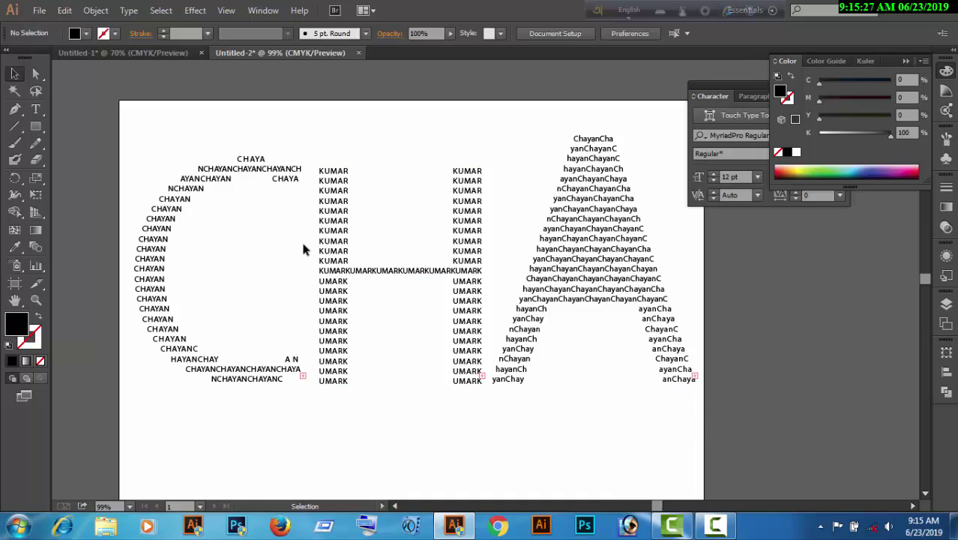
Step: Set the paragraph alignment of the text in the A to justify all lines
click(576, 265)
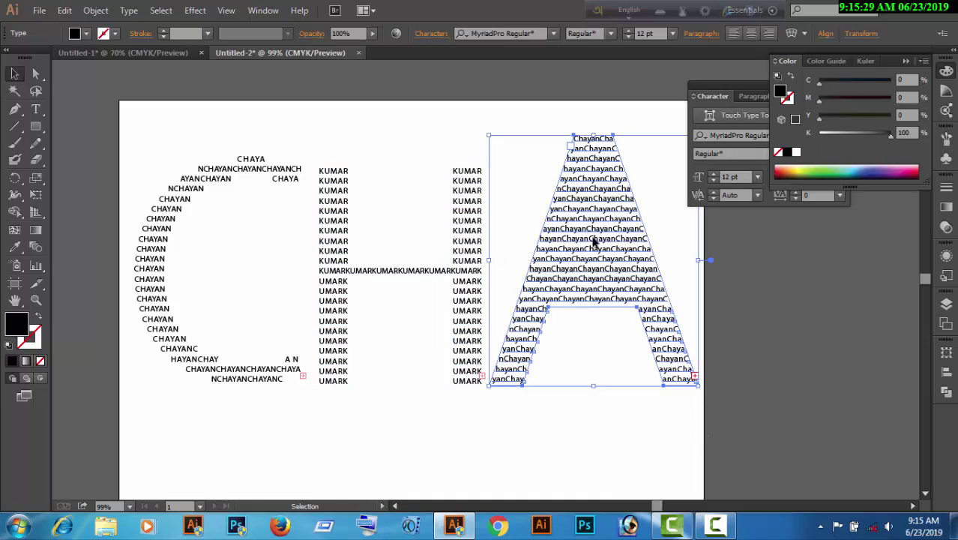
click(688, 34)
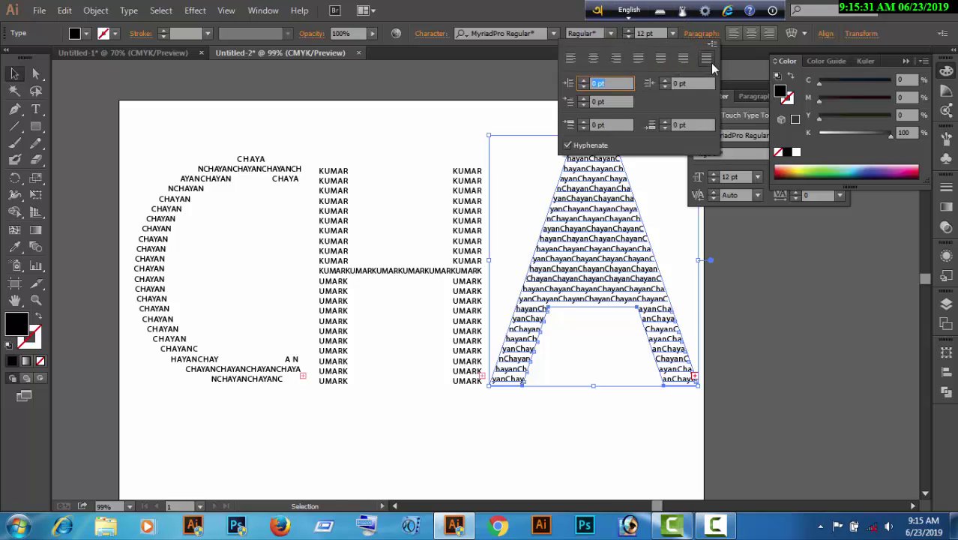
click(710, 63)
click(463, 223)
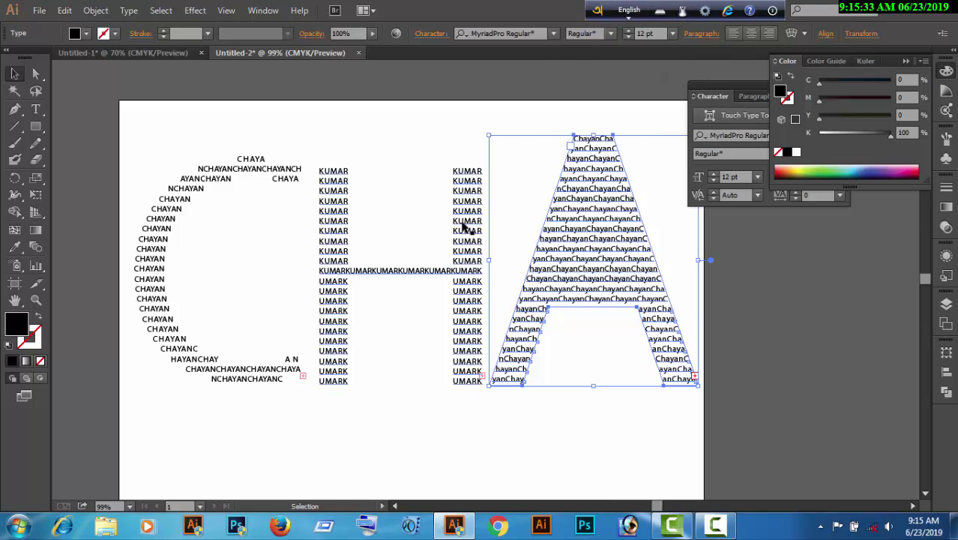
click(706, 34)
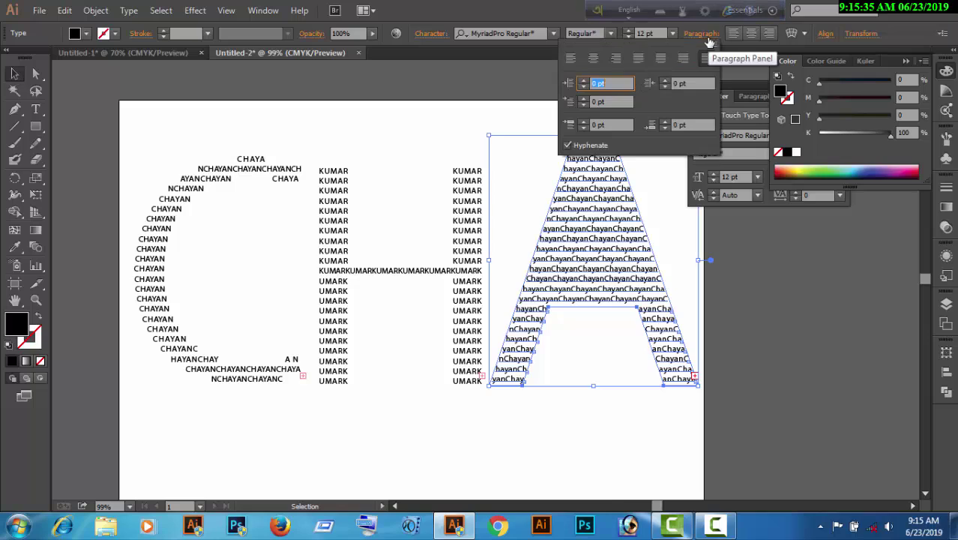
click(209, 178)
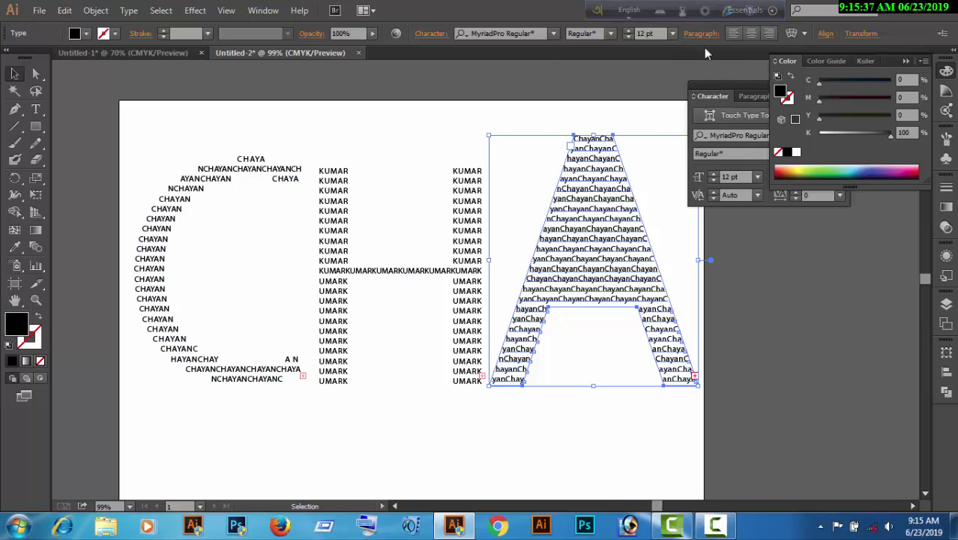
click(687, 36)
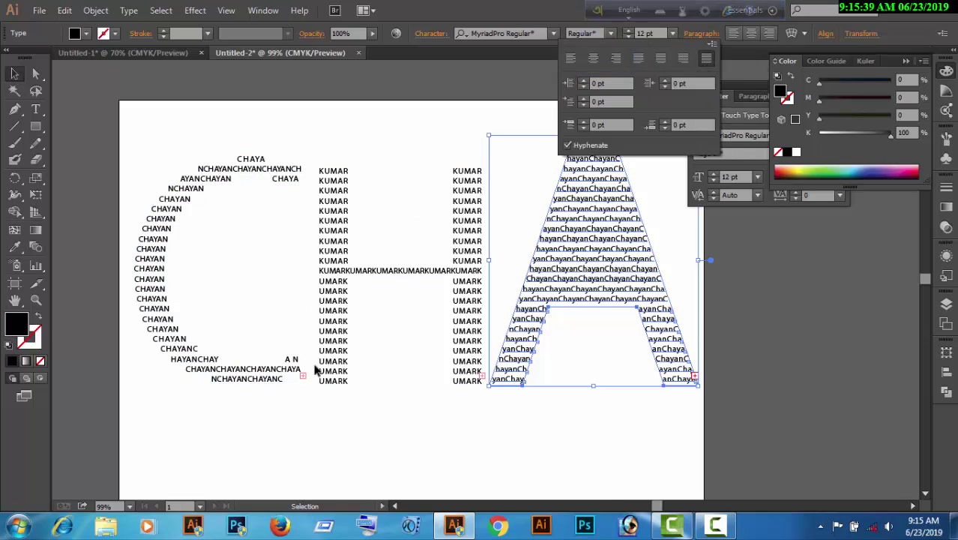
scroll(367, 438, down, 1)
scroll(369, 441, up, 1)
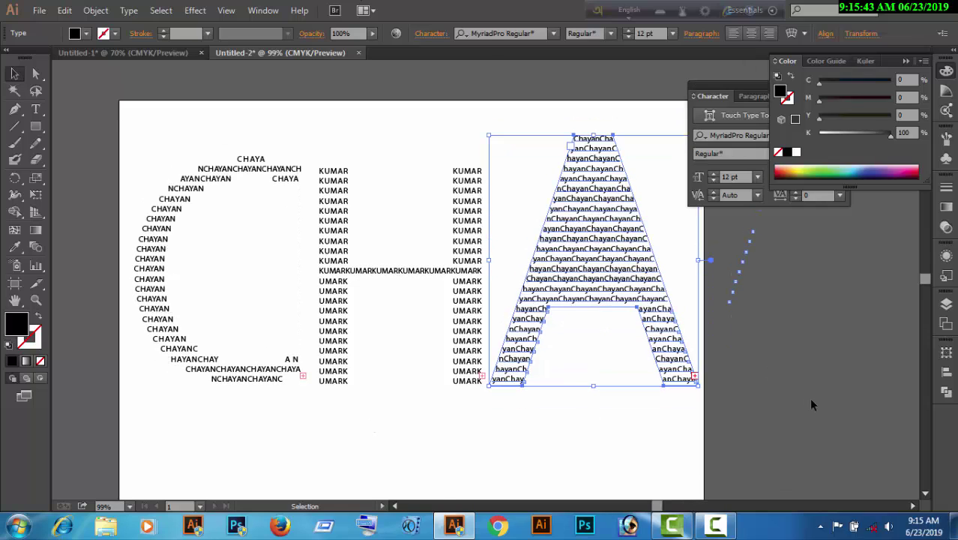
click(419, 307)
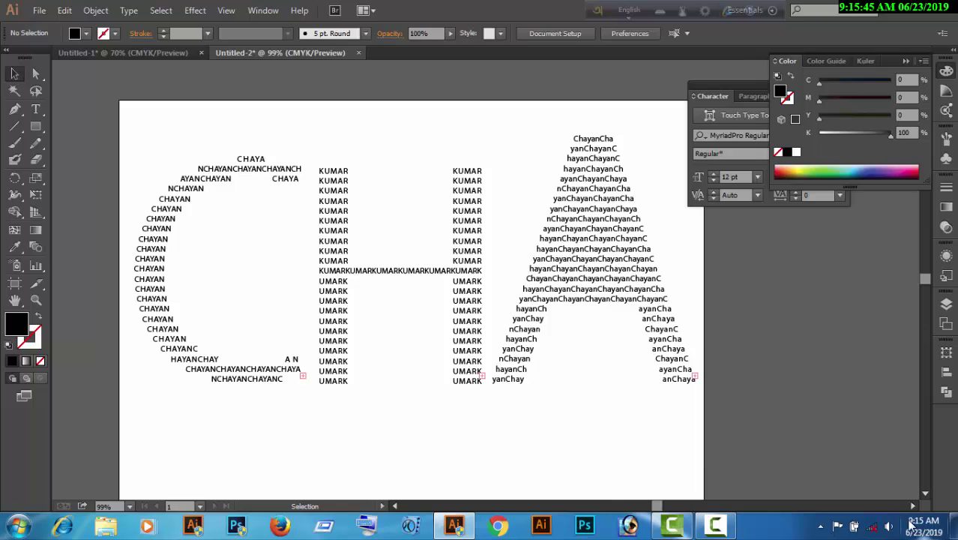
click(714, 525)
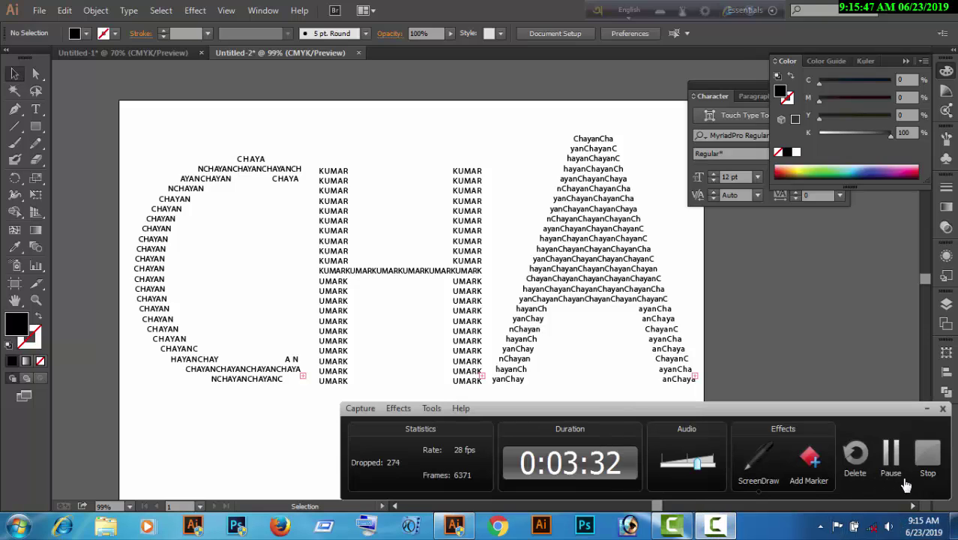